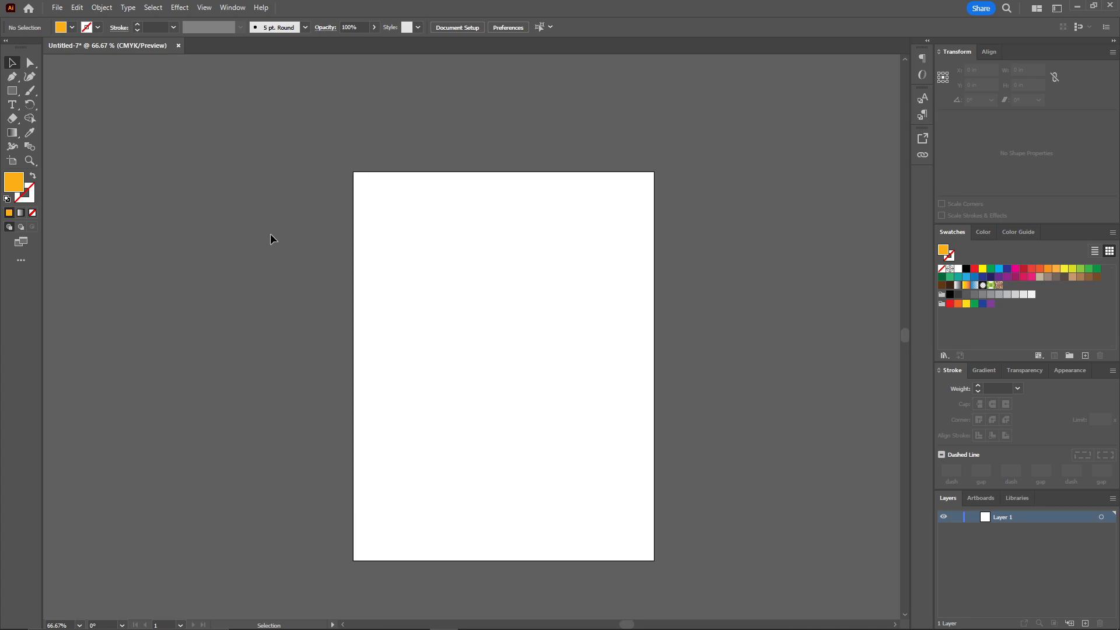
Add the text "Burger point" on the empty canvas beside the artboard and enlarge it
key("t")
left_click(227, 230)
type("و")
key("ctrl+z")
type("Bu")
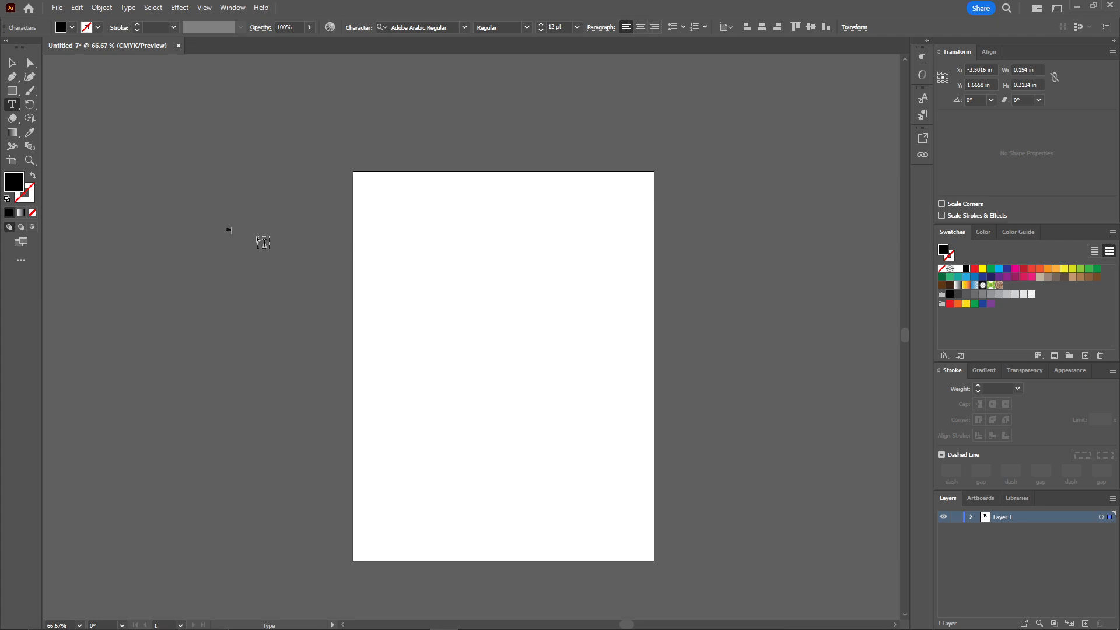
type("rger point")
left_click(227, 226, "ctrl")
left_click_drag(252, 235, 339, 251)
left_click(302, 188, "ctrl")
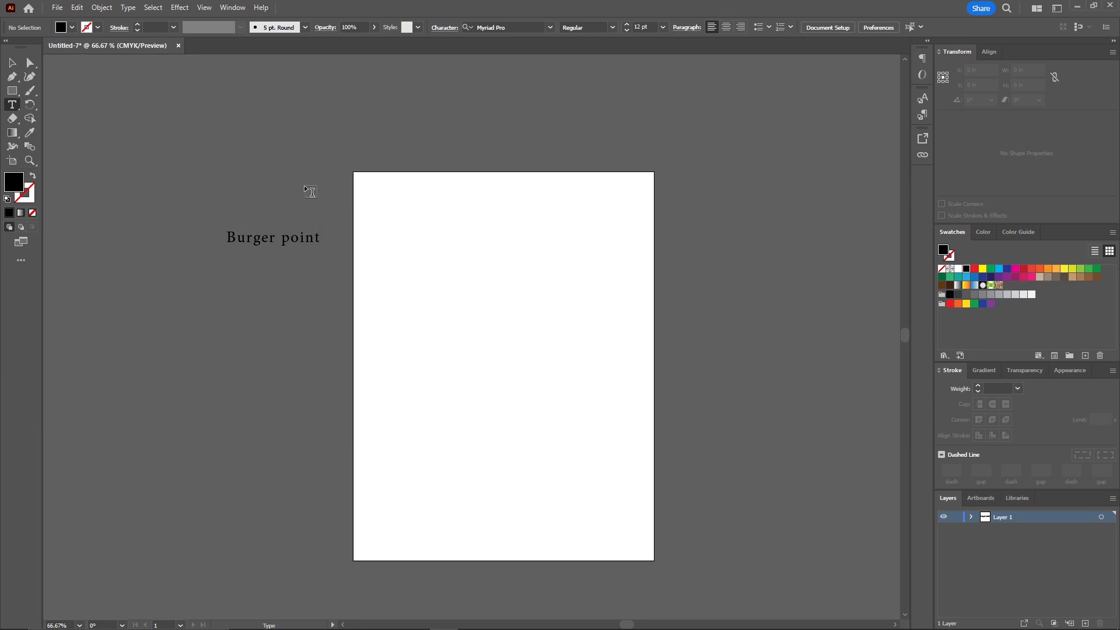
Draw a circle about 3.79 in across and place it in the upper middle of the artboard
left_click_drag(309, 190, 266, 183)
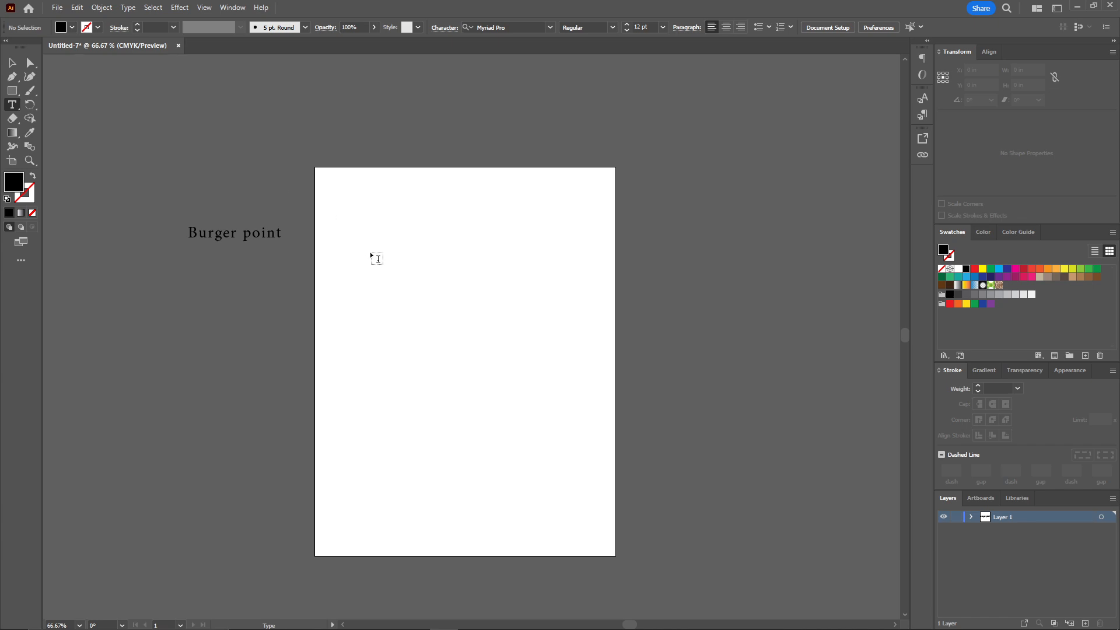
left_click(12, 93)
left_click_drag(12, 93, 67, 103)
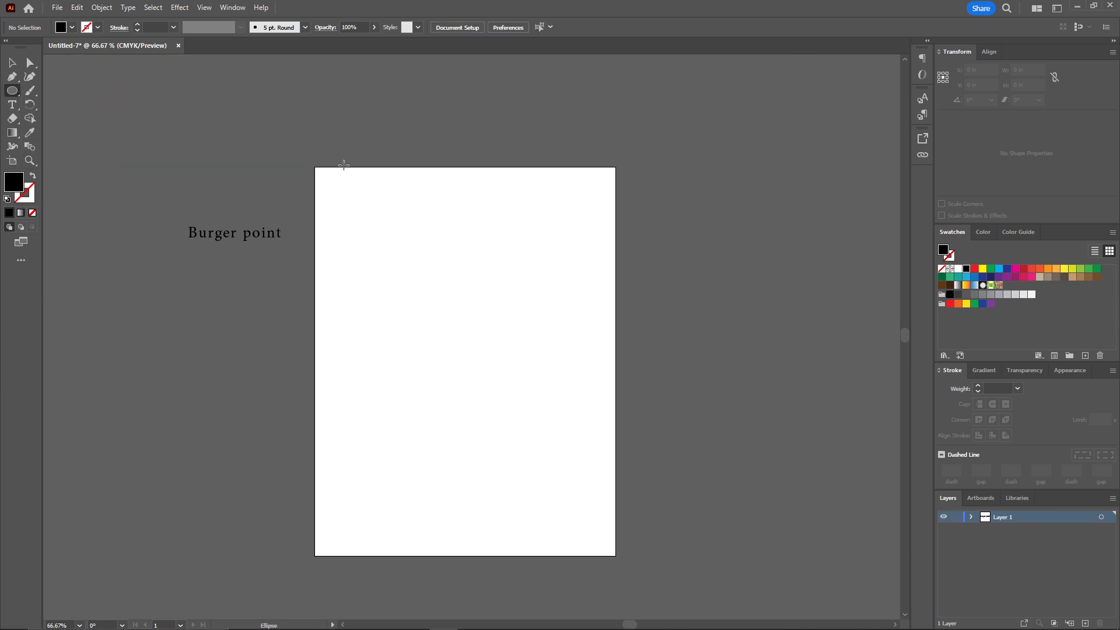
left_click_drag(432, 237, 499, 290)
key("ctrl+shift+a")
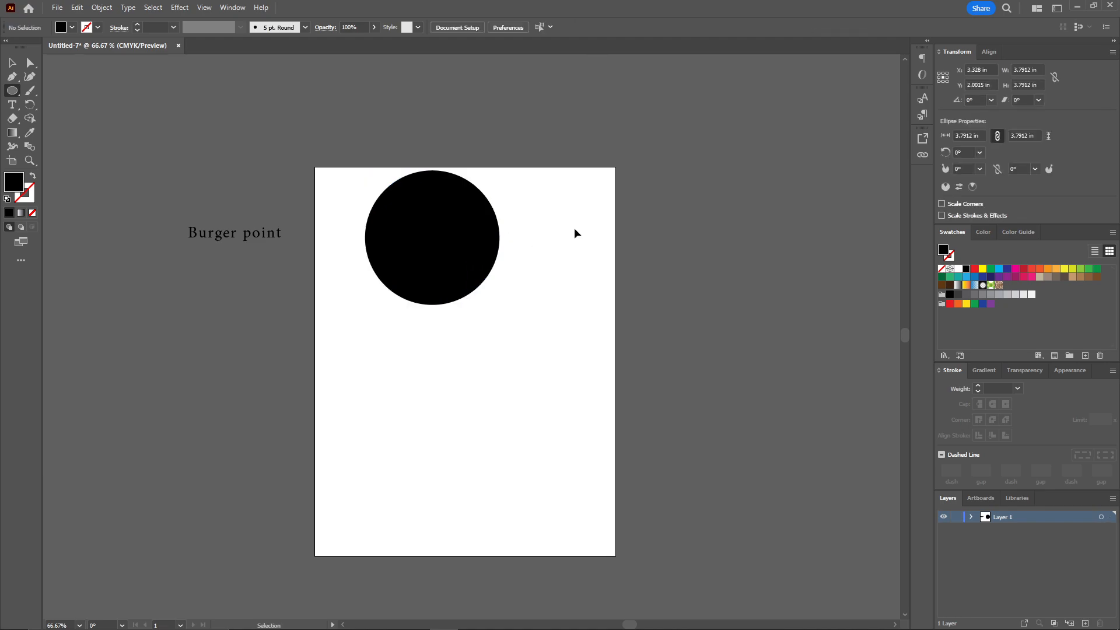
key("v")
left_click_drag(460, 234, 488, 271)
Draw a rectangle about 4.7 × 2.1 in covering the lower half of the circle
left_click(11, 90)
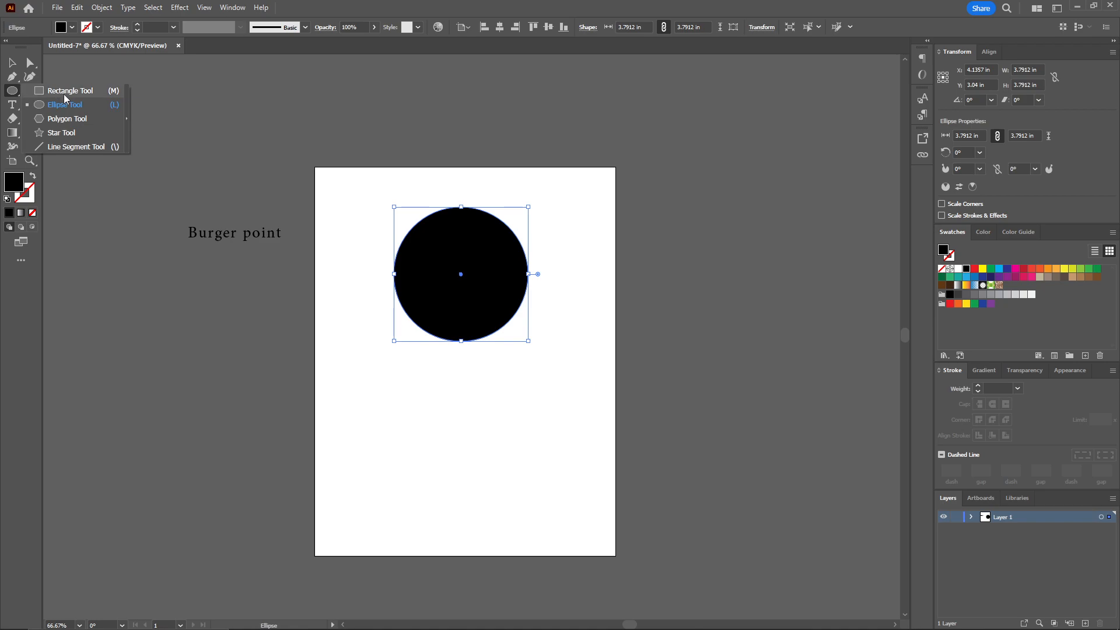
left_click(80, 95)
left_click_drag(376, 274, 541, 348)
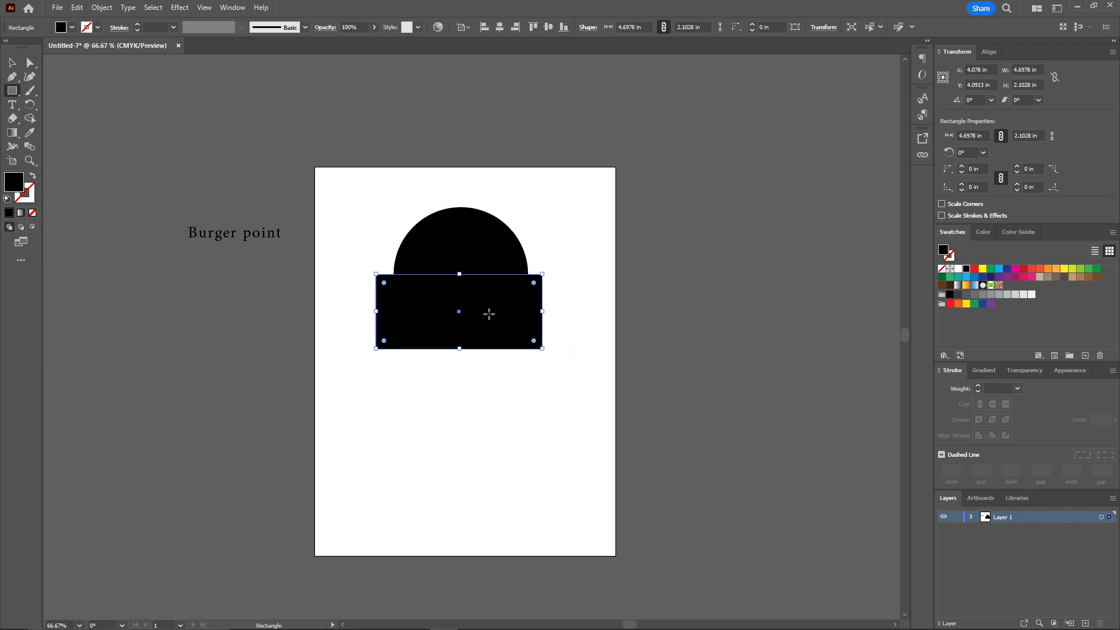
Remove the rectangle and the circle's lower half with the Shape Builder tool, leaving a half-circle bun
left_click(33, 119)
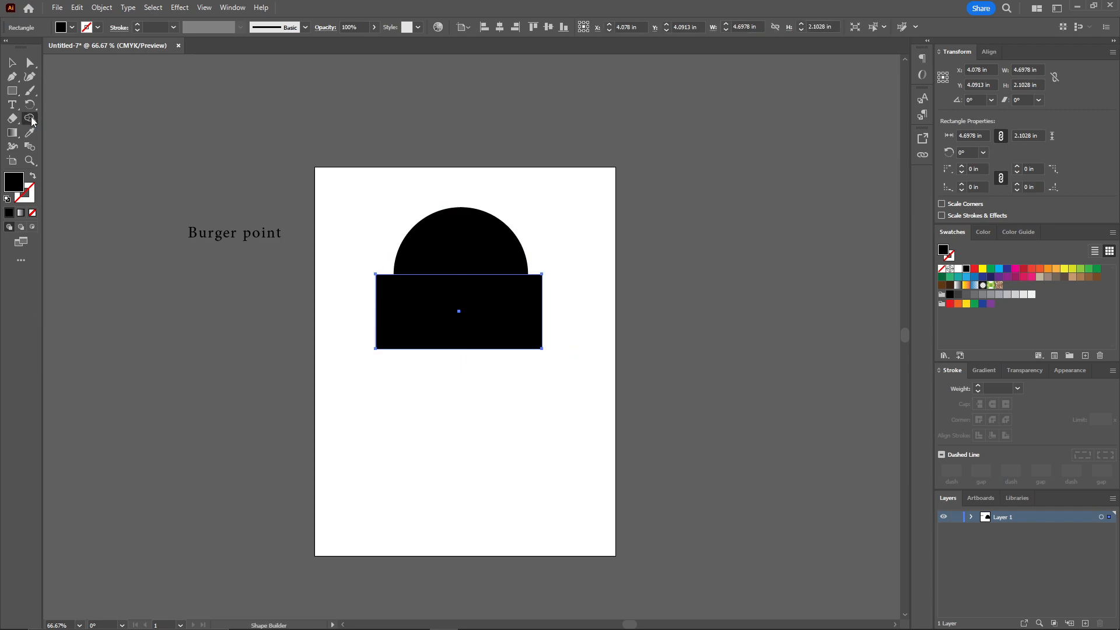
key("ctrl+a")
key("v")
left_click(33, 119)
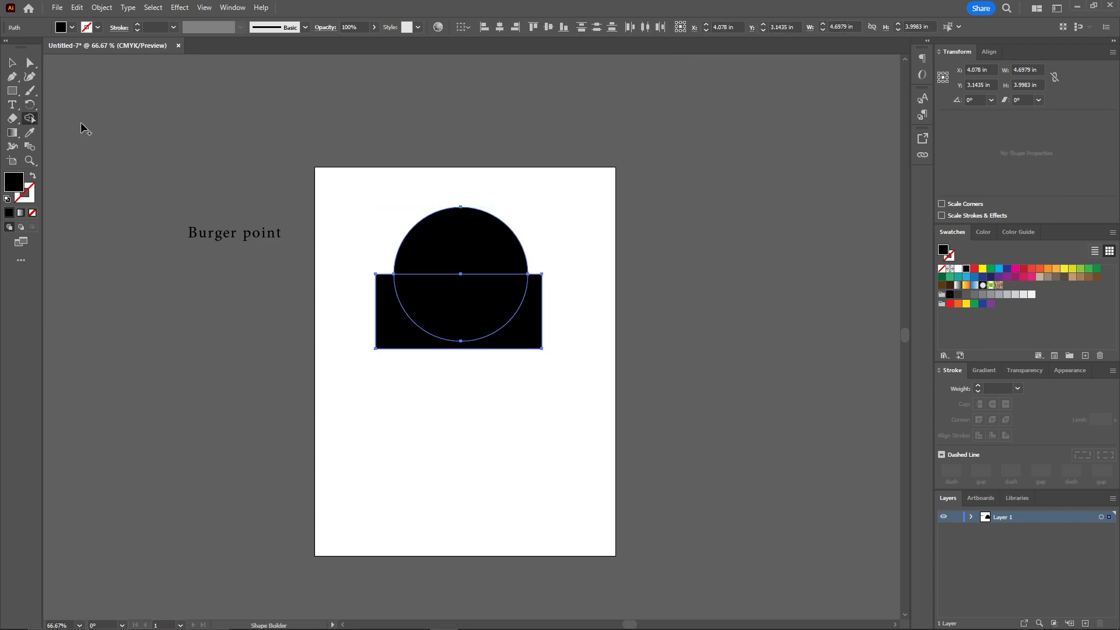
left_click_drag(557, 297, 473, 299)
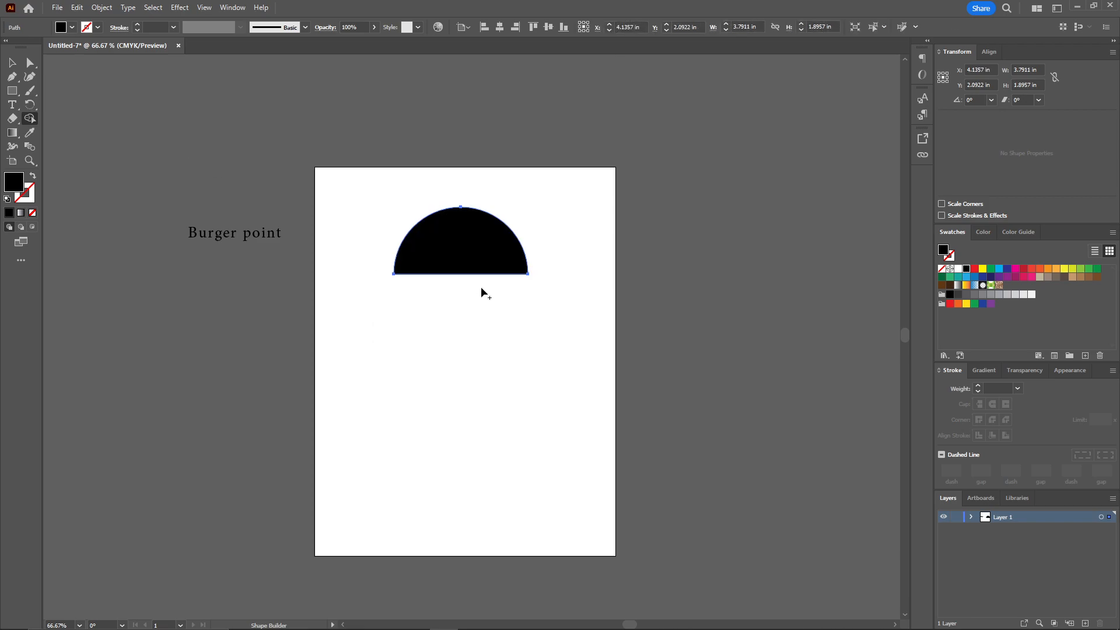
Fill the half-circle bun with the orange swatch C=0 M=35 Y=85 K=0
key("v")
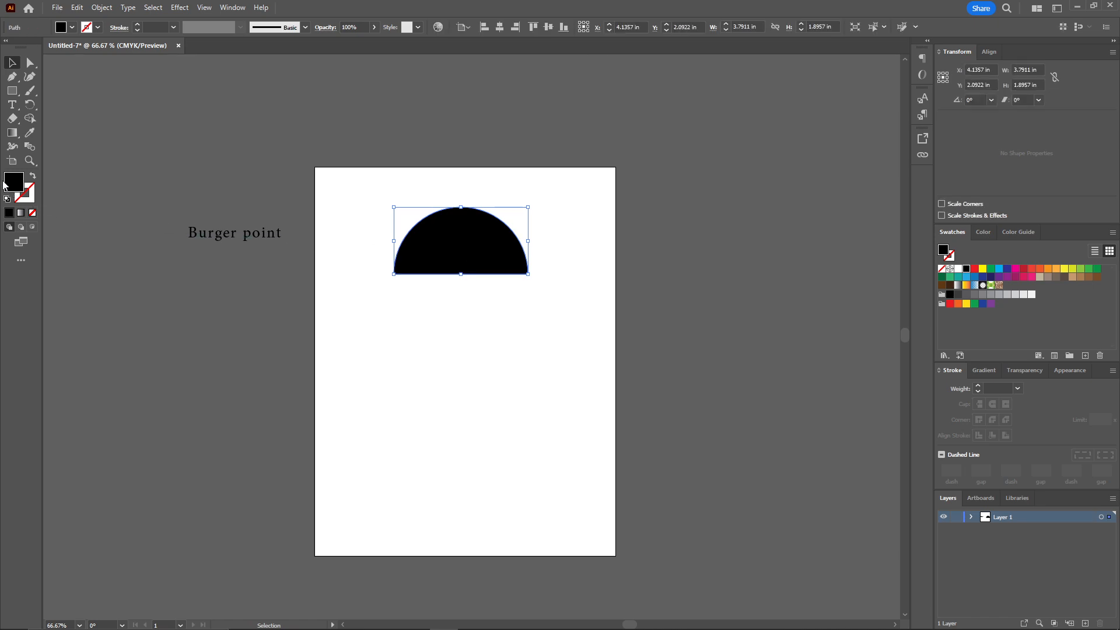
left_click(982, 270)
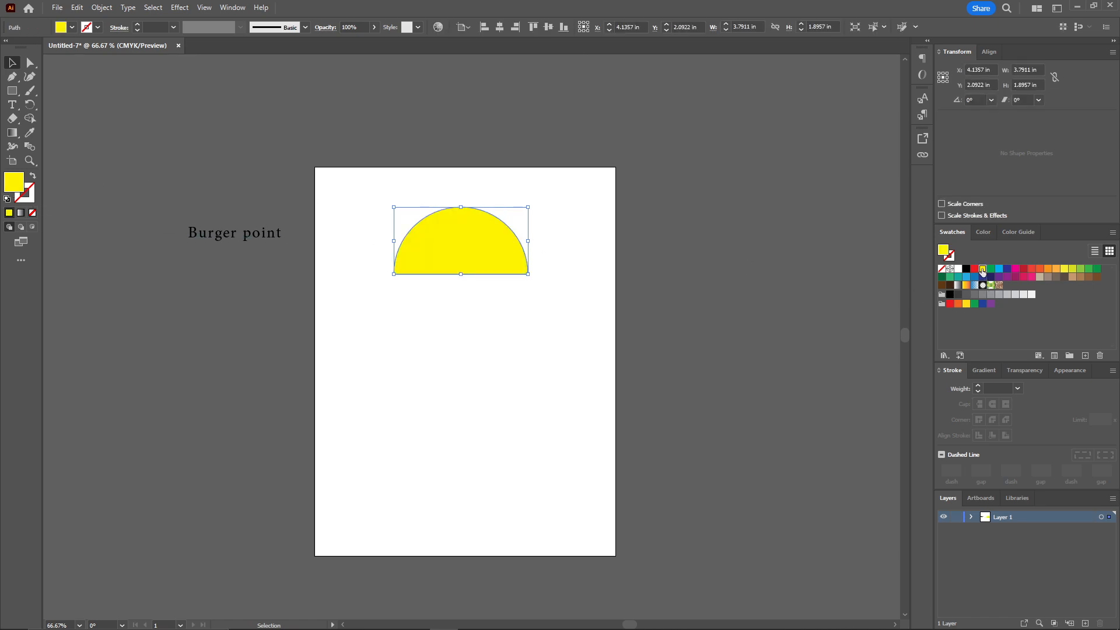
left_click(1055, 270)
left_click(583, 208)
Draw a rectangle about 4.09 × 0.44 in directly beneath the bun's flat edge
key("space")
left_click_drag(587, 258, 553, 250)
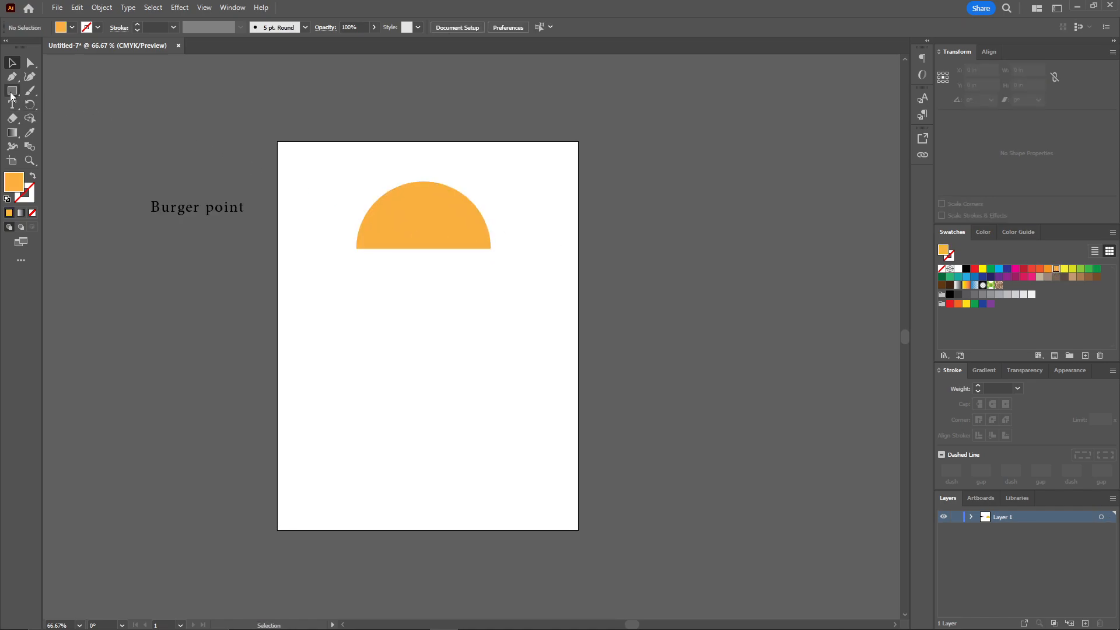
left_click_drag(350, 249, 495, 265)
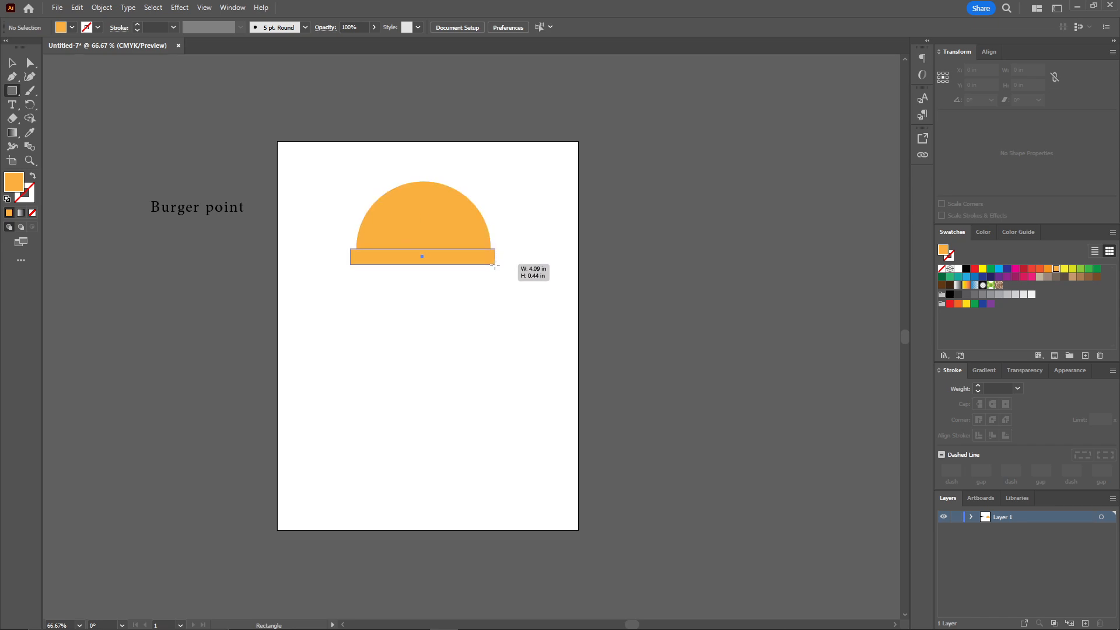
left_click_drag(495, 266, 494, 264)
Fill the bar under the bun with brown 845A23
double_click(16, 183)
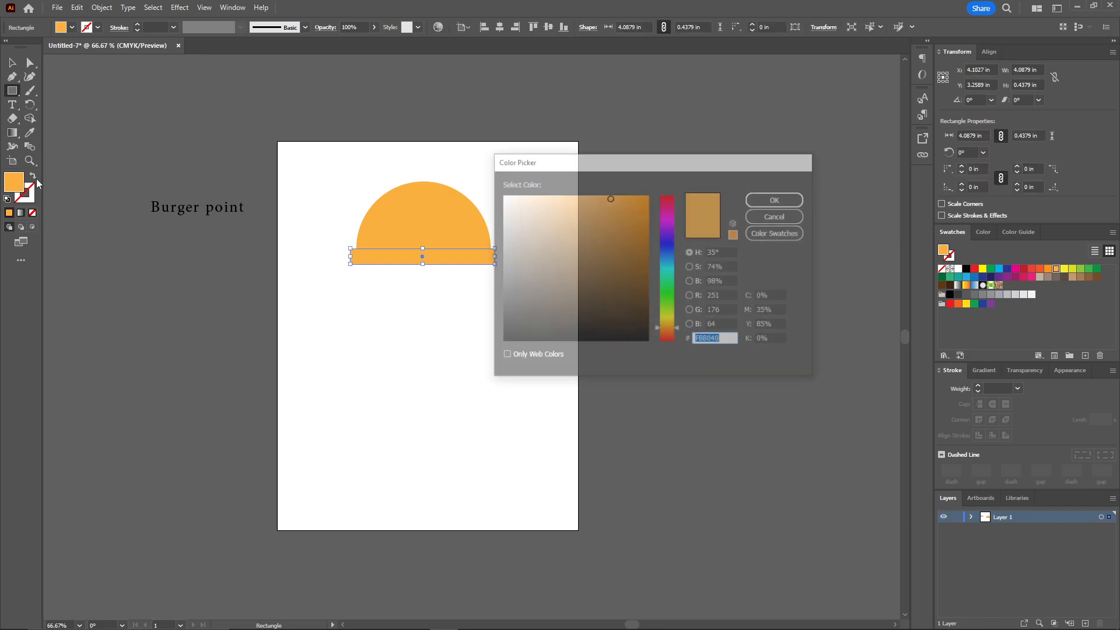
left_click_drag(614, 223, 611, 266)
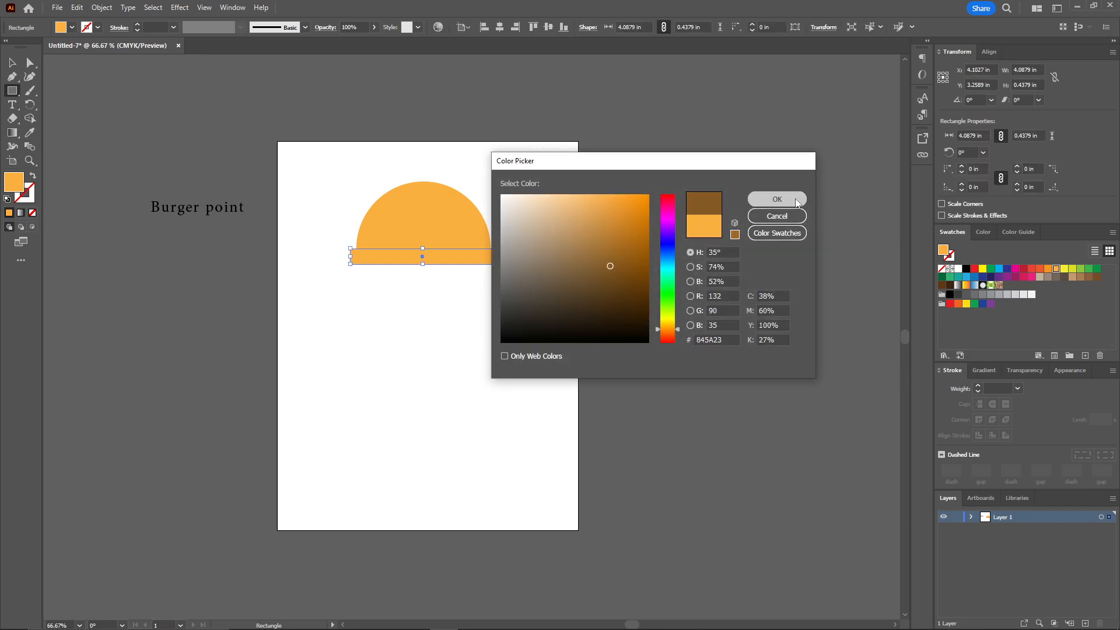
left_click(777, 199)
key("v")
left_click(553, 210)
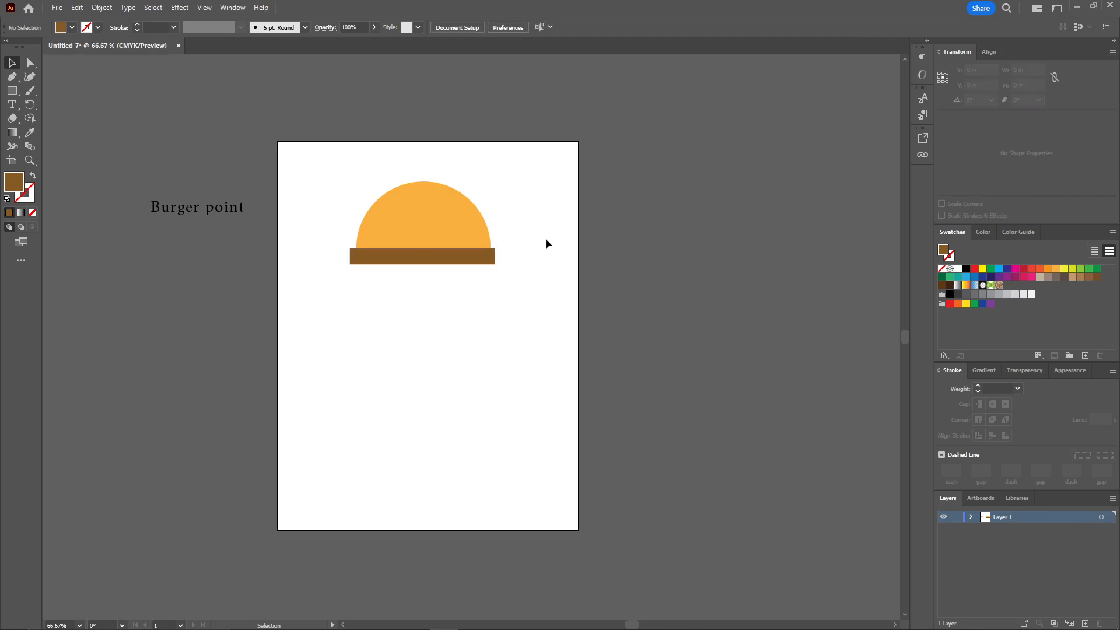
Round the corners of the brown bar and narrow it slightly so it nearly matches the bun's width
scroll(548, 229, "down", 1)
scroll(394, 236, "up", 2)
scroll(367, 268, "up", 1)
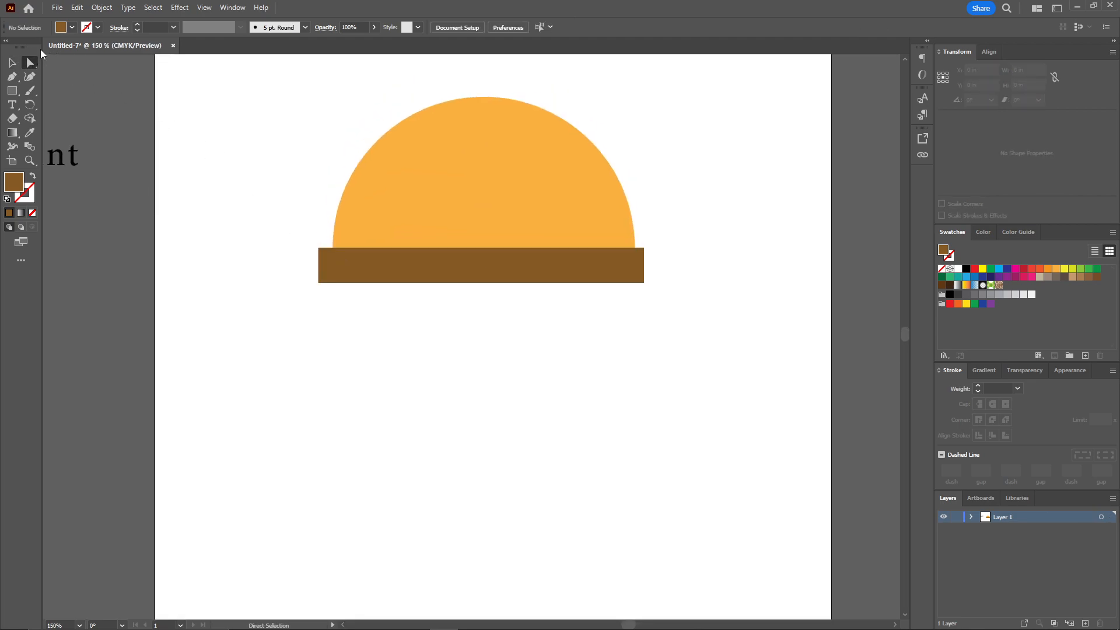
left_click(330, 257)
left_click_drag(331, 257, 326, 266)
key("v")
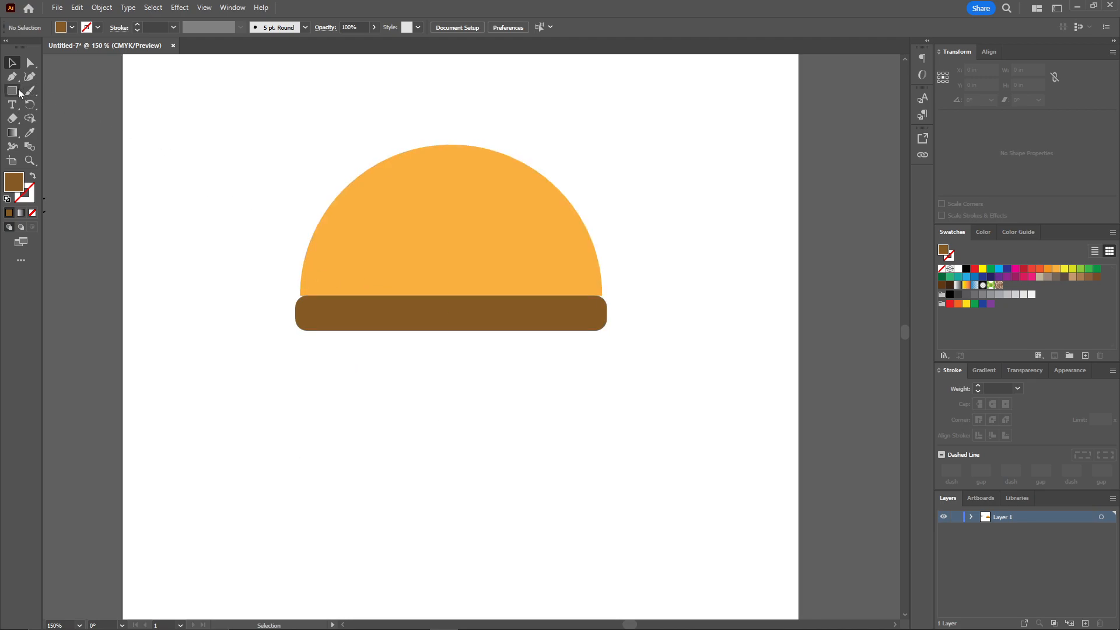
Draw a closed lettuce shape with a wavy lower edge, about 4.36 × 0.37 in, across the brown bar's lower part using the Pen tool
left_click(10, 78)
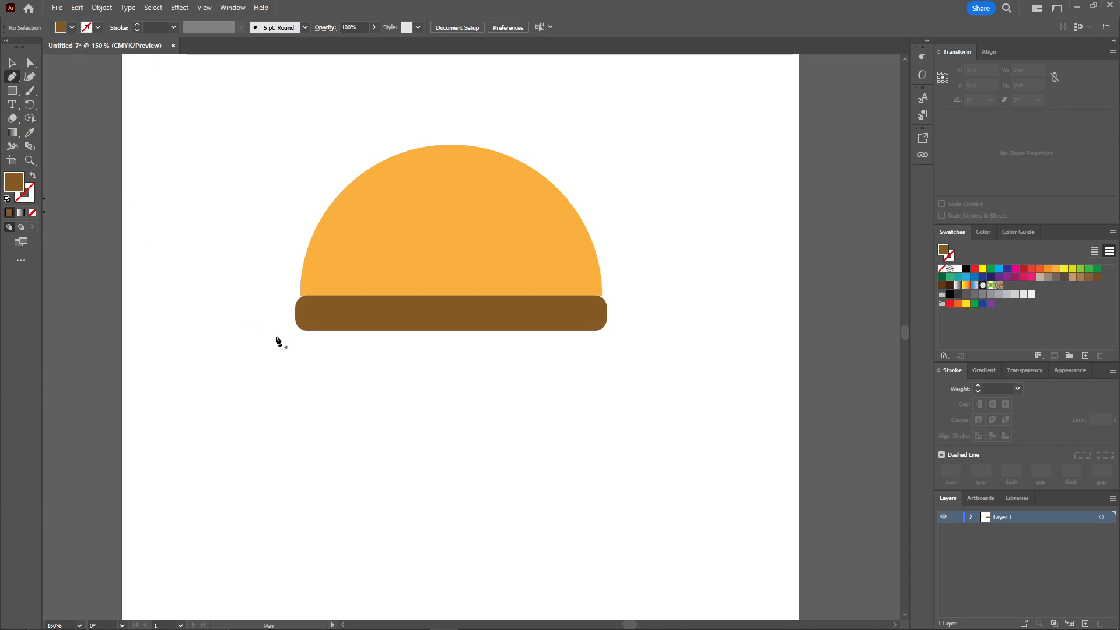
left_click(287, 318)
left_click(635, 318)
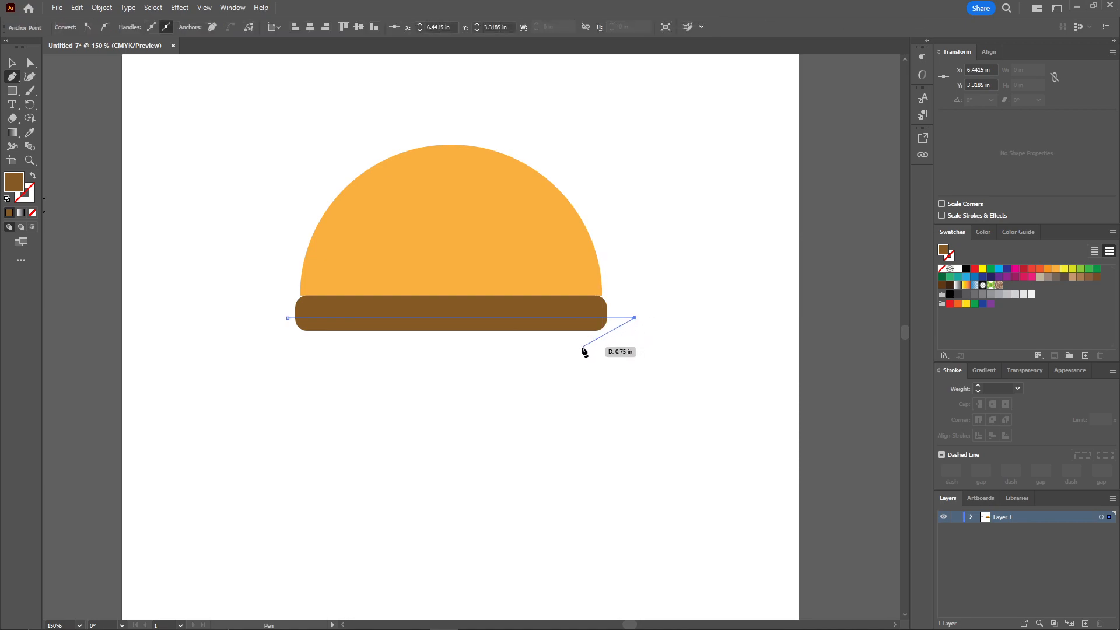
left_click_drag(587, 347, 574, 348)
left_click_drag(497, 333, 525, 342)
mouse_move(446, 333)
left_mouse_down()
mouse_move(457, 334)
mouse_move(380, 345)
mouse_move(361, 327)
mouse_move(331, 333)
left_mouse_up()
left_click_drag(316, 341, 293, 325)
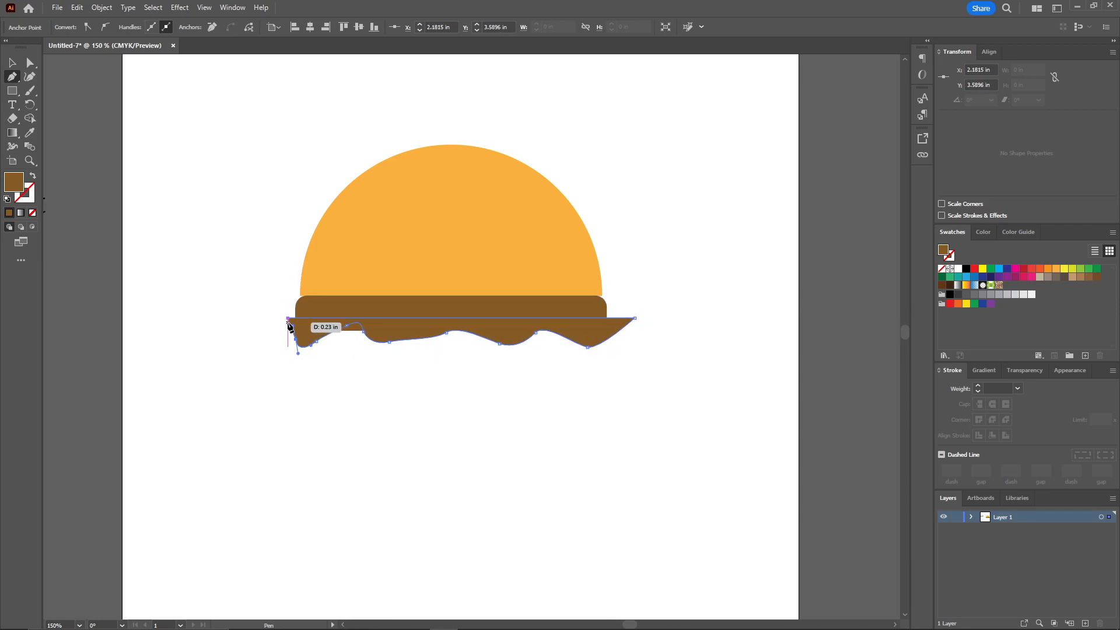
left_click(288, 318)
left_click(265, 259, "ctrl")
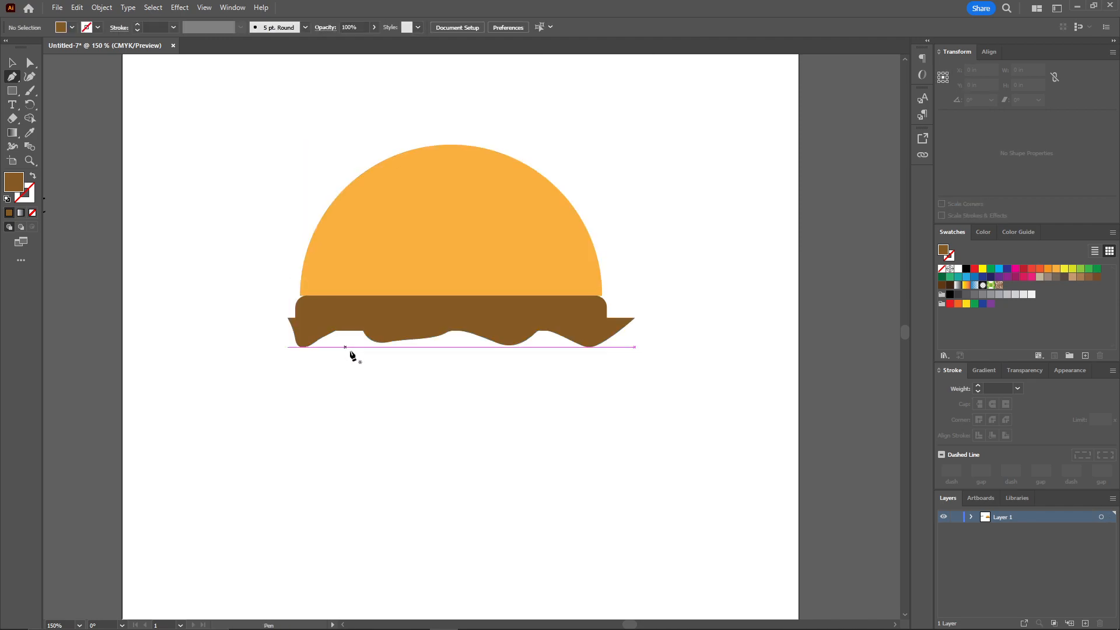
Fill the wavy lettuce shape with green 669900
key("v")
left_click(392, 332)
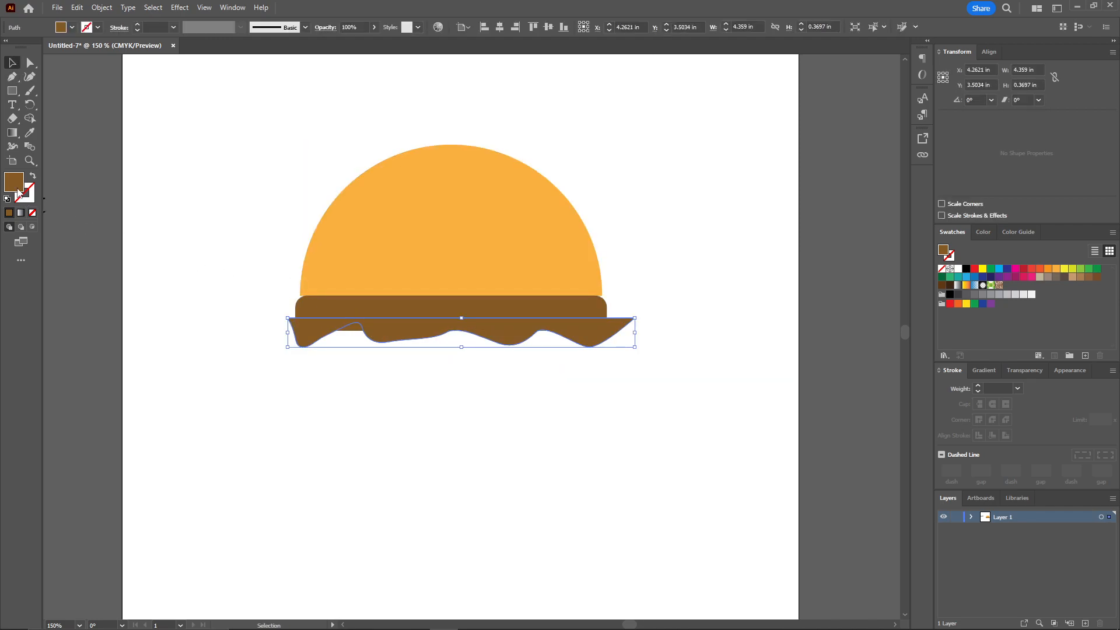
double_click(17, 188)
left_click_drag(667, 298, 668, 307)
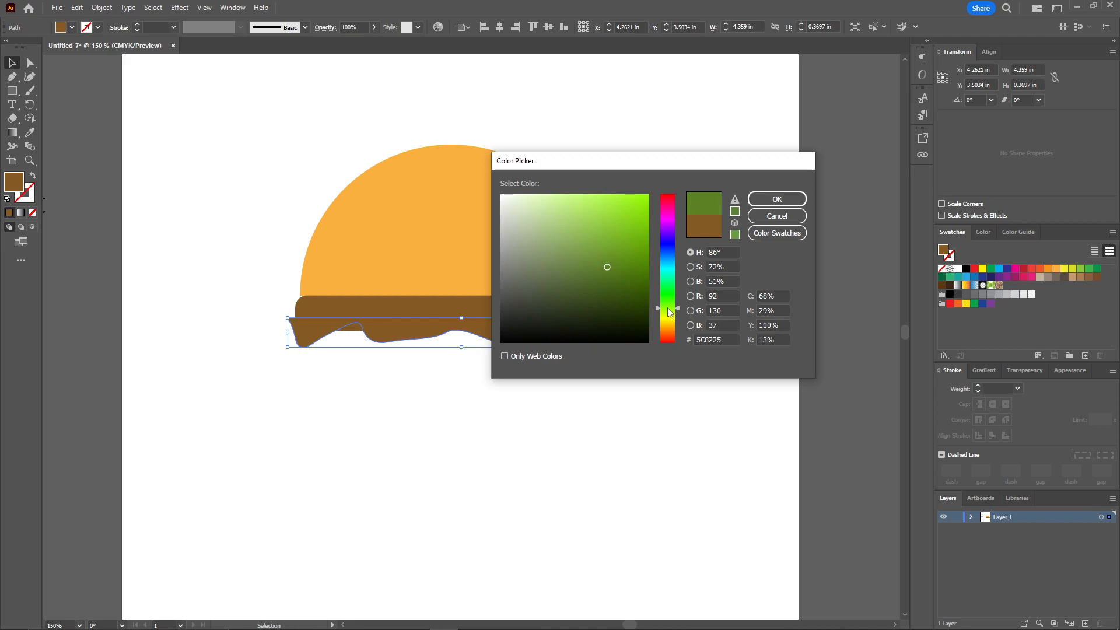
left_click(637, 228)
left_click_drag(644, 225, 643, 252)
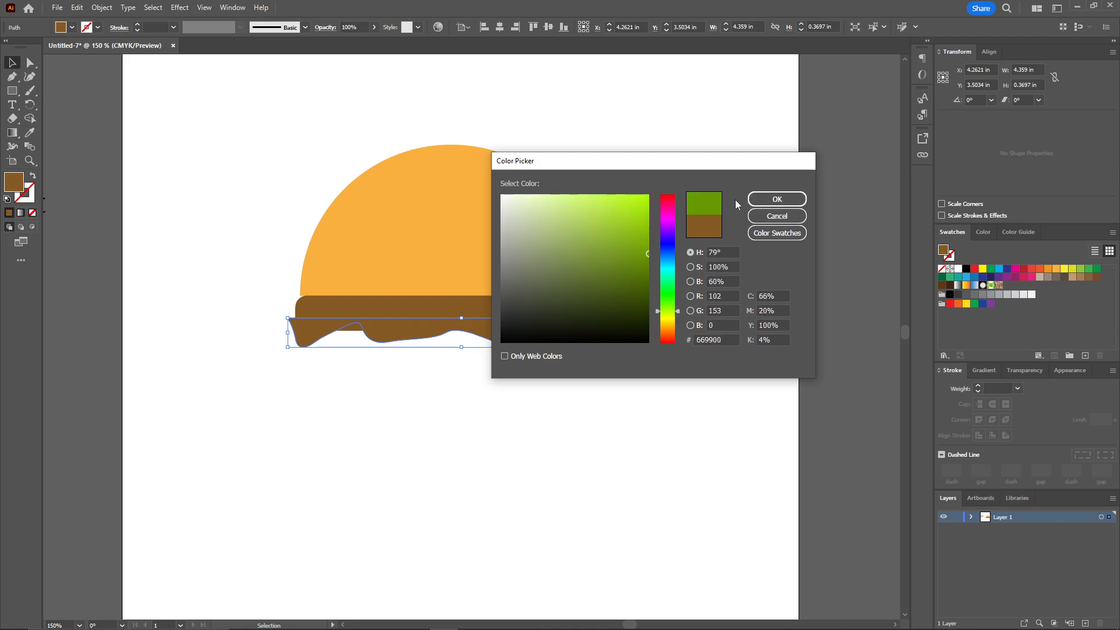
left_click(777, 199)
left_click(643, 181)
Narrow the green lettuce shape to about 3.97 in, close to the brown bar's width
left_click(604, 326)
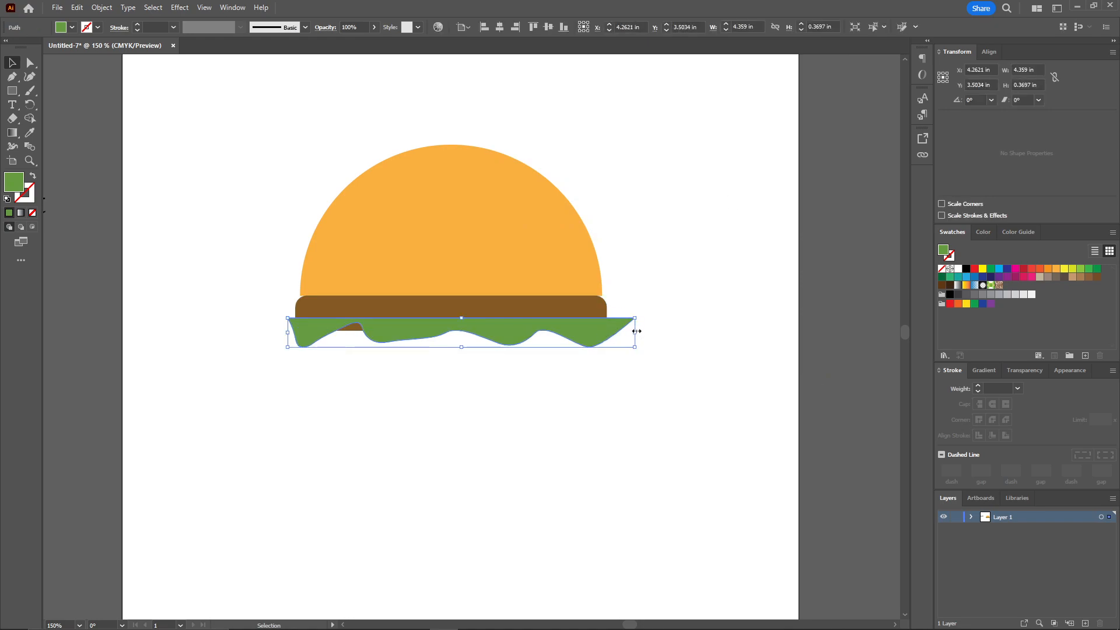
left_click_drag(637, 332, 564, 362)
left_click(641, 284)
Round the corners at the right end of the lettuce shape with the Direct Selection tool
scroll(640, 284, "up", 2)
left_click(30, 62)
left_click(573, 358)
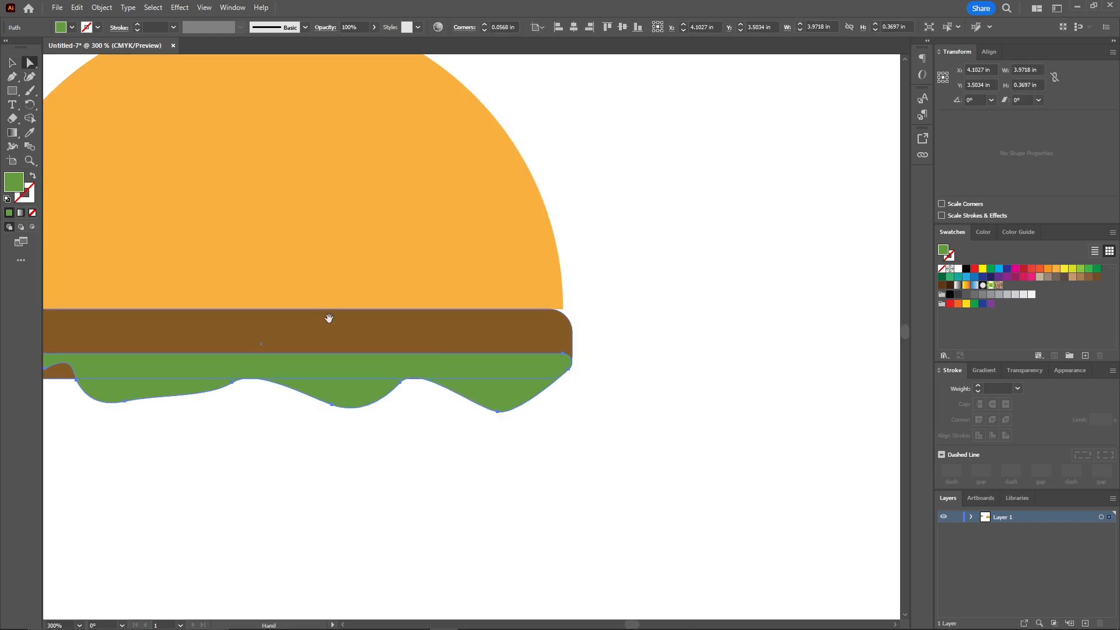
Stretch the lettuce shape slightly wider and taller so its waves hang below the brown bar
left_click_drag(295, 320, 426, 319)
key("v")
left_click_drag(702, 382, 709, 382)
left_click(583, 415)
left_click_drag(444, 366, 442, 370)
left_click_drag(387, 416, 387, 429)
left_click(722, 252)
Round the corner at the left end of the lettuce shape with the Direct Selection tool
left_click(253, 347)
left_click_drag(129, 363, 272, 367)
key("a")
left_click(278, 403)
left_click(297, 361)
left_click(318, 428)
Draw a rectangle about 3.85 × 0.35 in across the lower part of the lettuce
scroll(268, 435, "down", 1)
left_click_drag(318, 428, 342, 418)
left_click(12, 92)
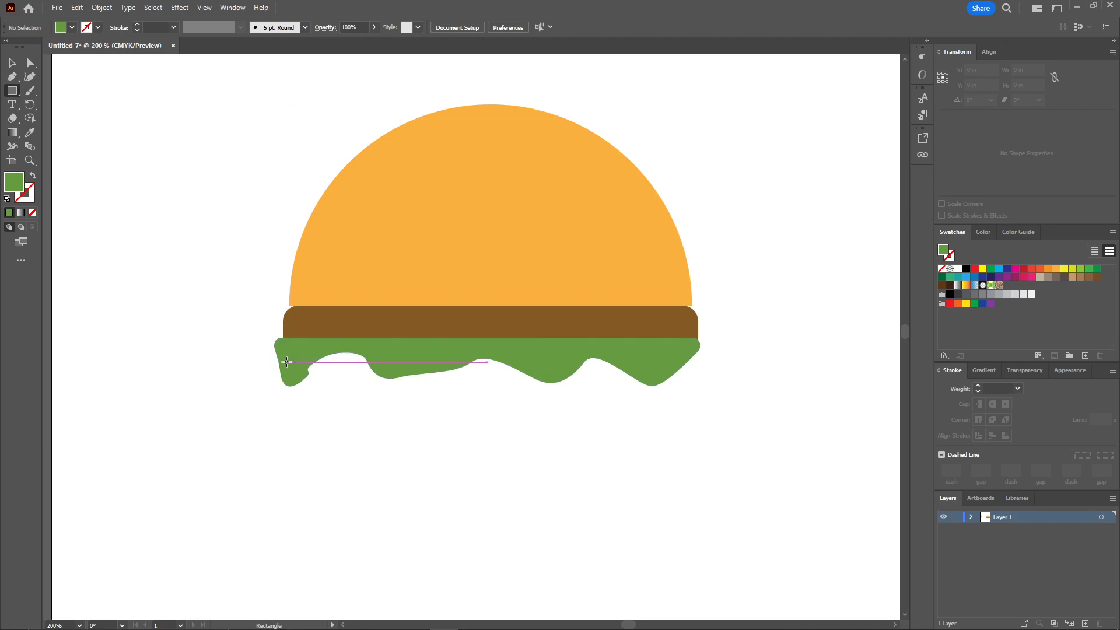
left_click_drag(285, 361, 692, 400)
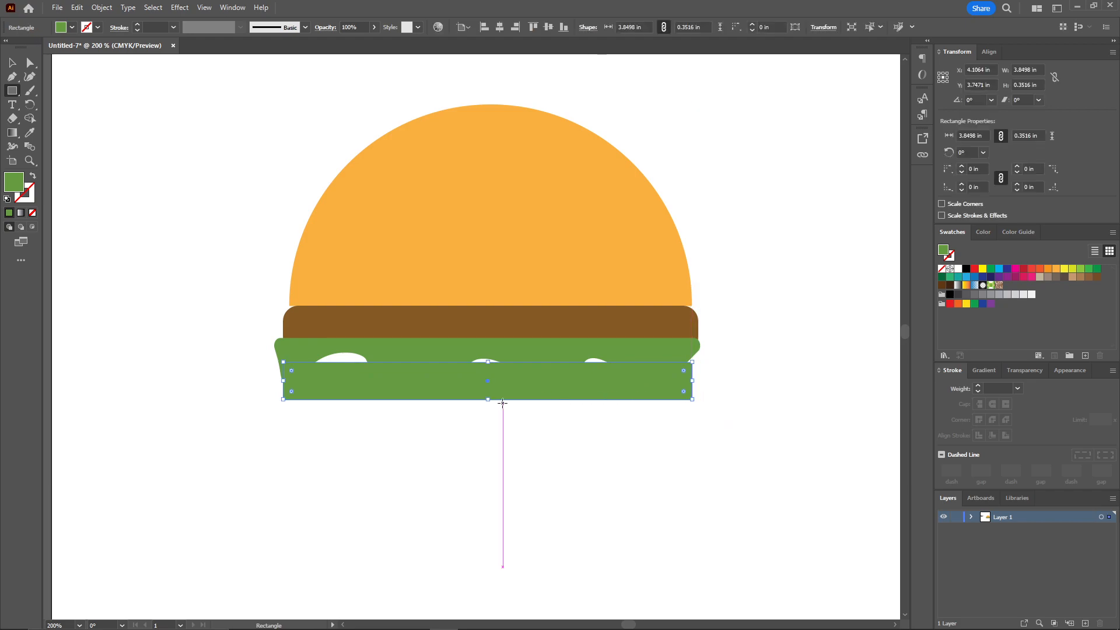
Reduce the new rectangle's height to about 0.3 in and shift it up over the lettuce waves
key("v")
left_click_drag(489, 400, 533, 372)
left_click(734, 346)
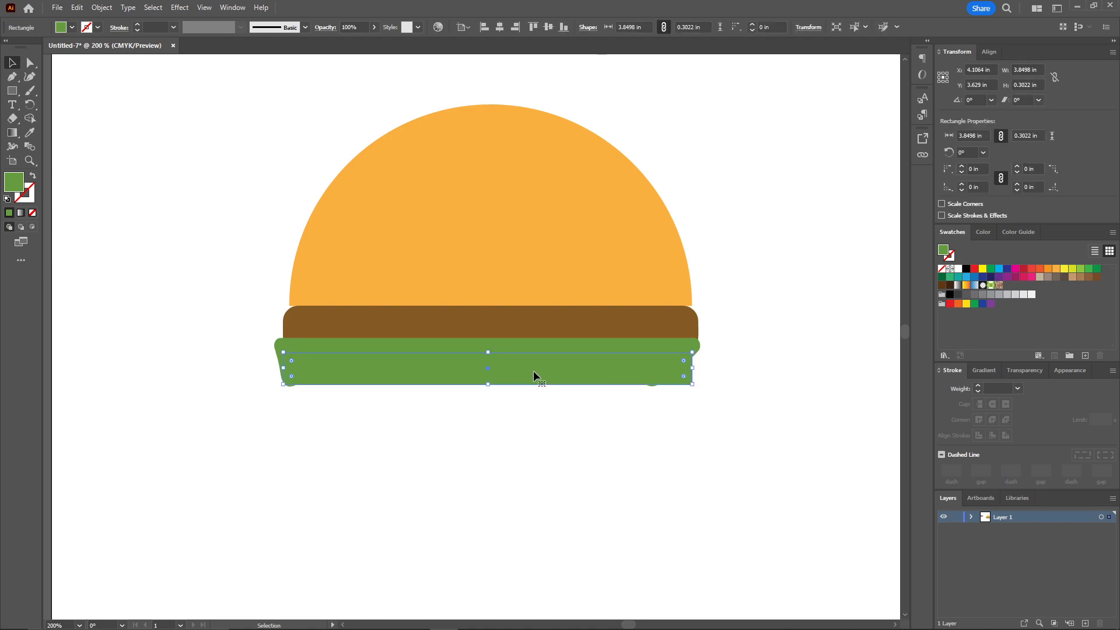
Fill the rectangle over the lettuce with red F42727
double_click(16, 186)
left_click_drag(655, 309, 659, 344)
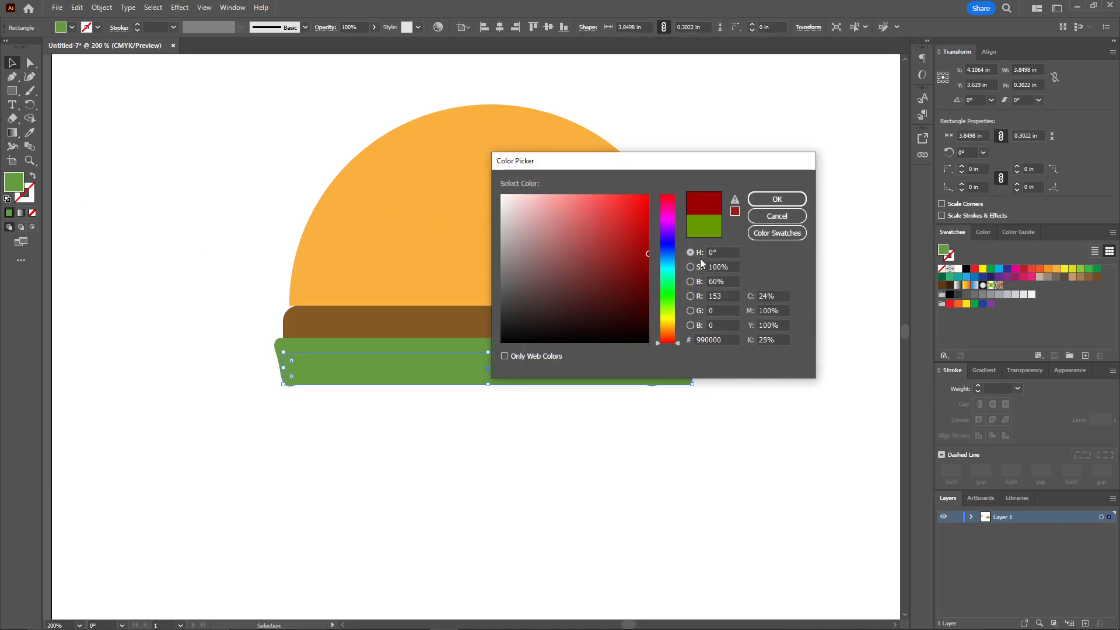
left_click_drag(646, 255, 625, 201)
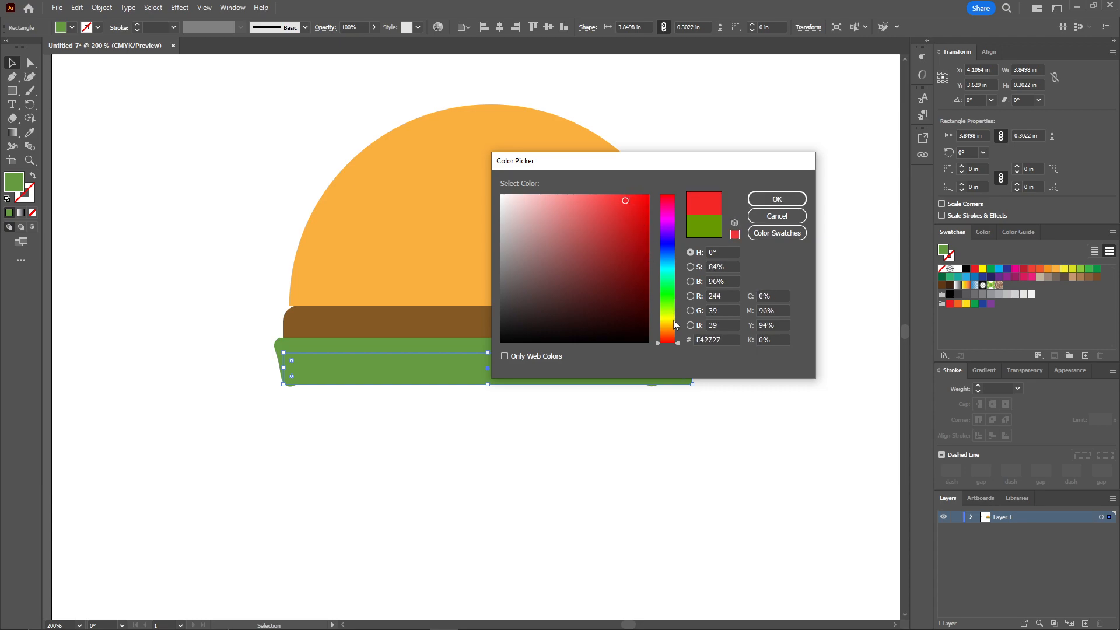
left_click(777, 199)
left_click(795, 248)
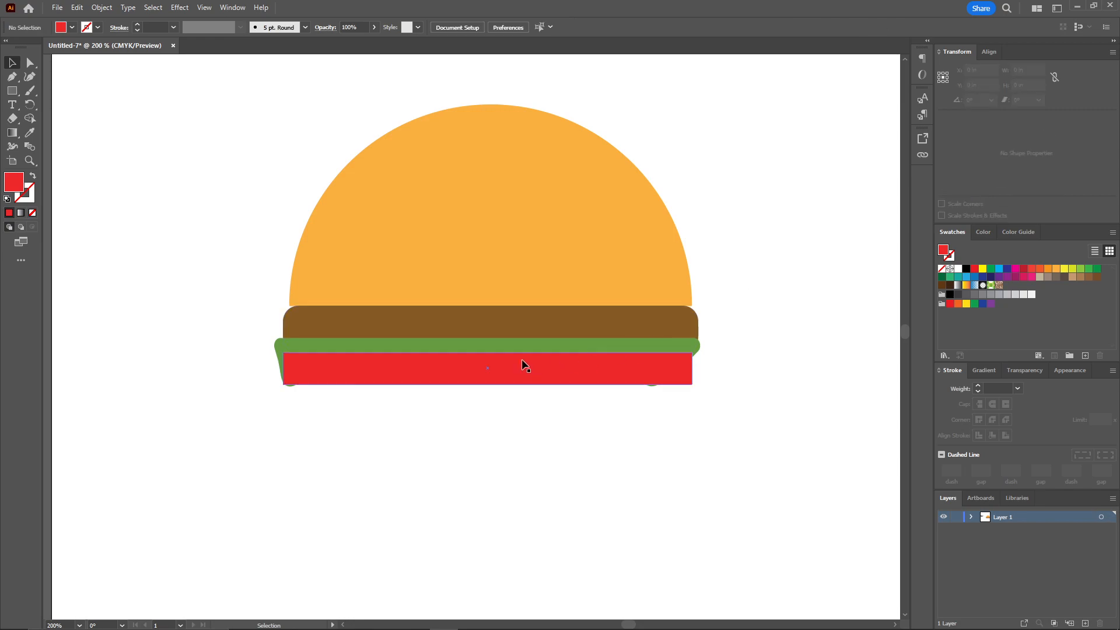
Round the corners of the red rectangle with the Direct Selection tool
left_click(29, 62)
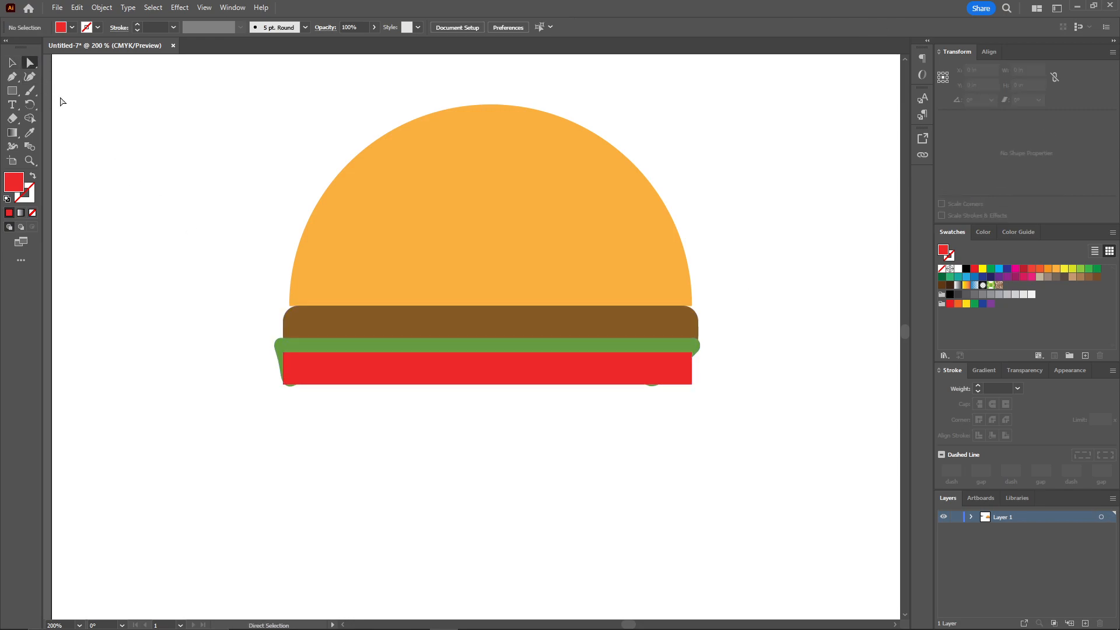
left_click(337, 379)
left_click_drag(294, 363, 294, 365)
left_click(393, 397)
Bring the green lettuce shape to the front so it overlaps the red layer
left_click(375, 350)
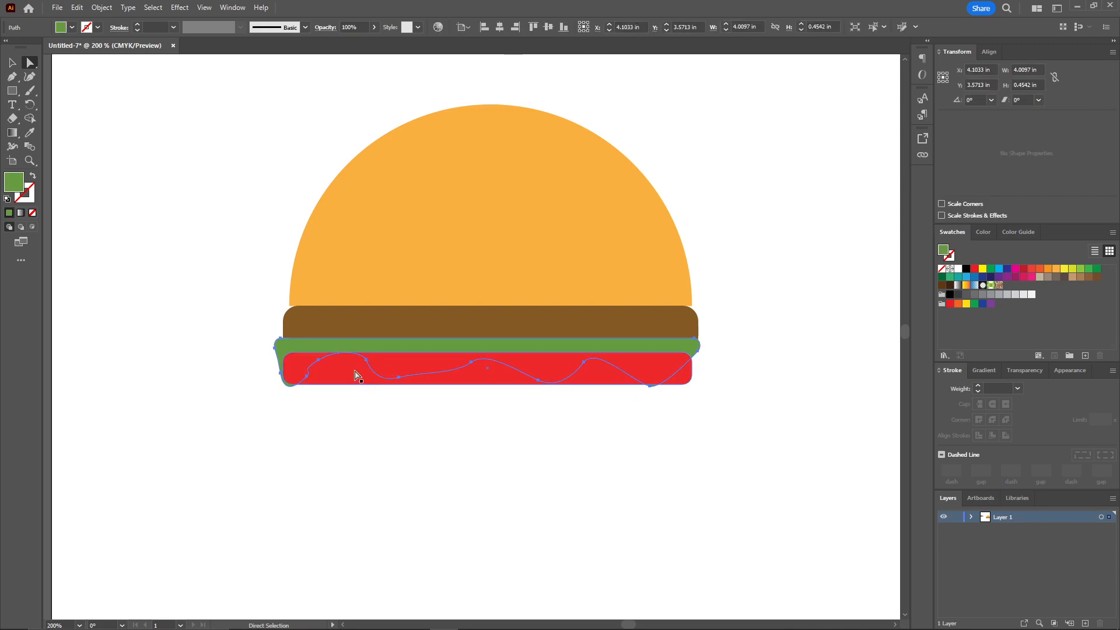
right_click(384, 347)
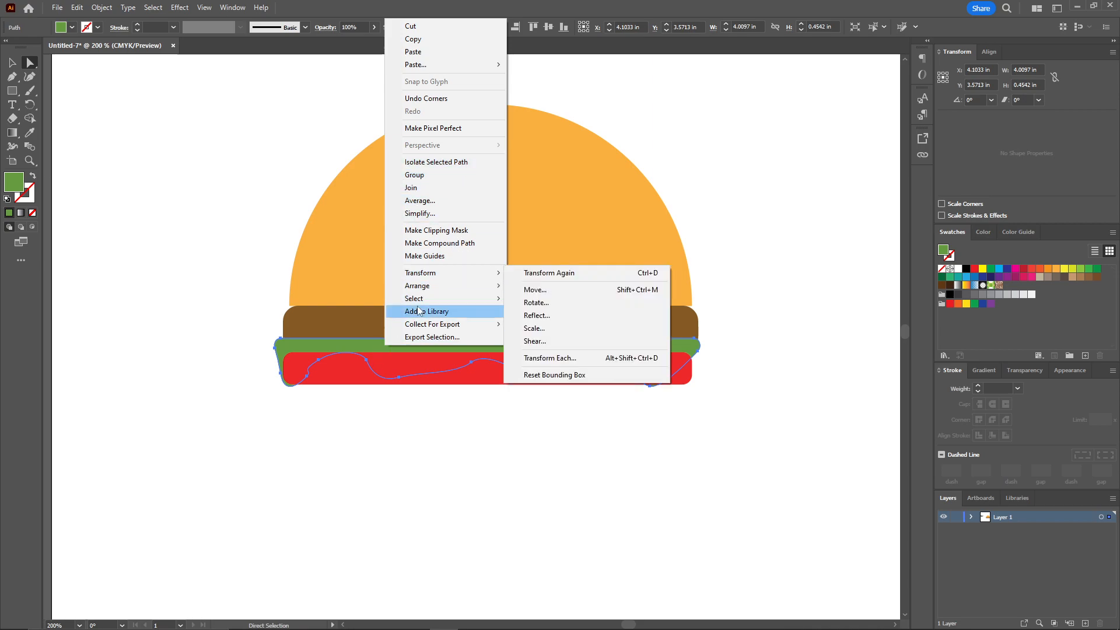
mouse_move(439, 284)
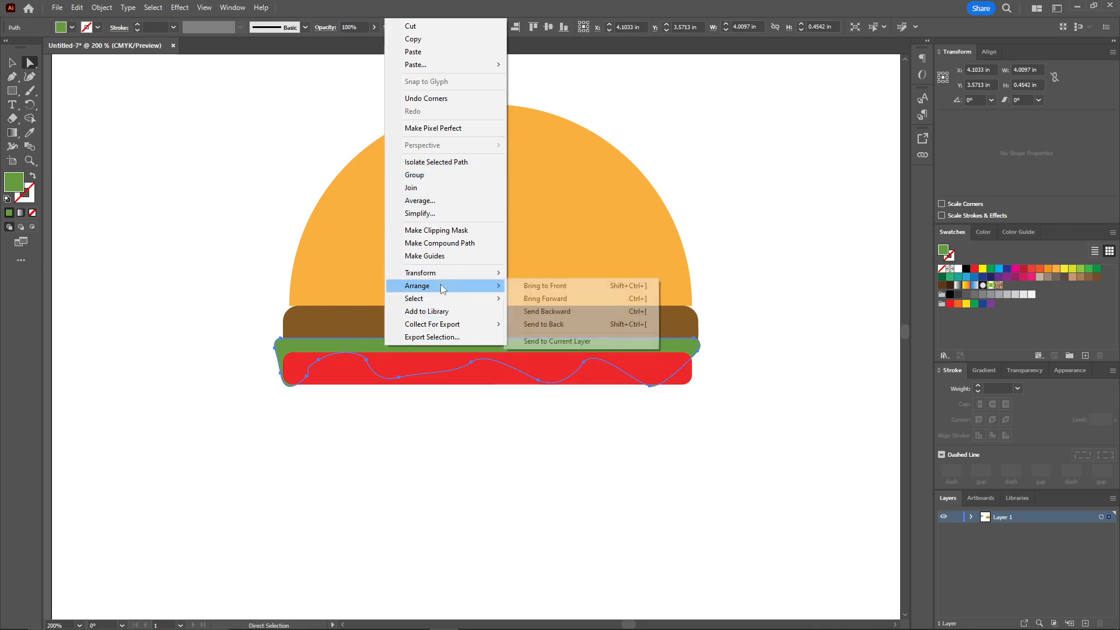
left_click(567, 286)
left_click(752, 278)
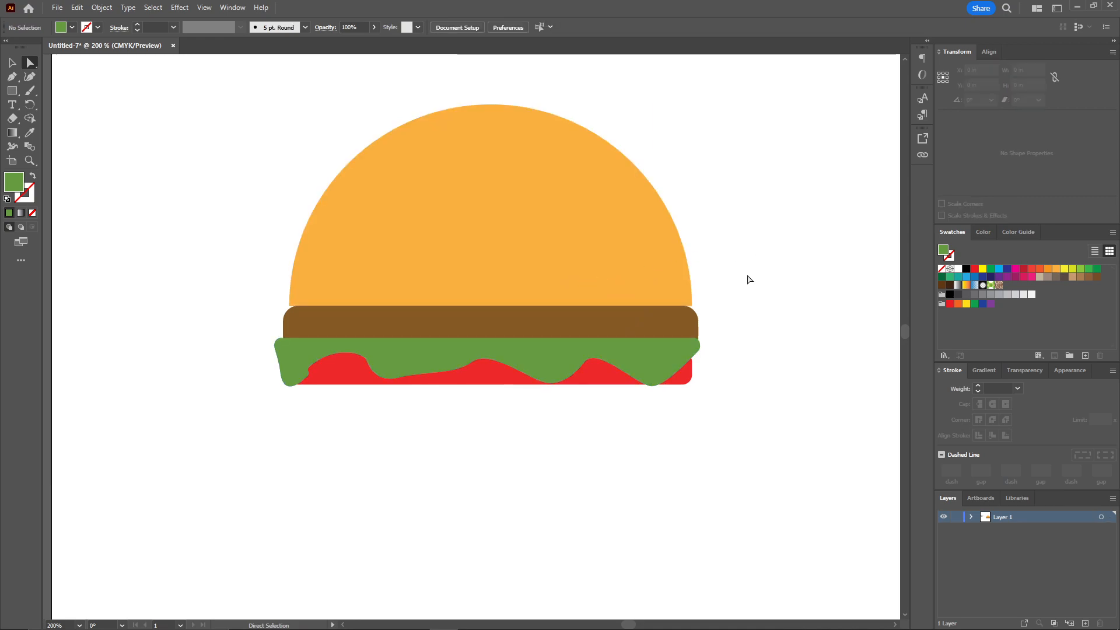
Duplicate the brown patty straight down, placing the copy beneath the red layer
left_click_drag(734, 290, 706, 252)
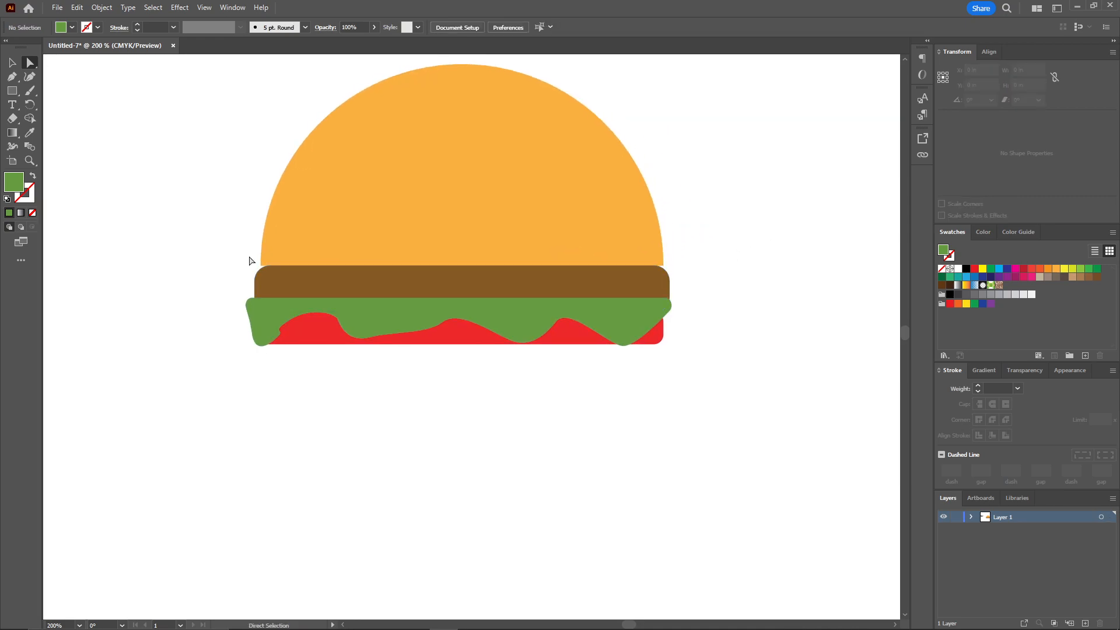
left_click(12, 62)
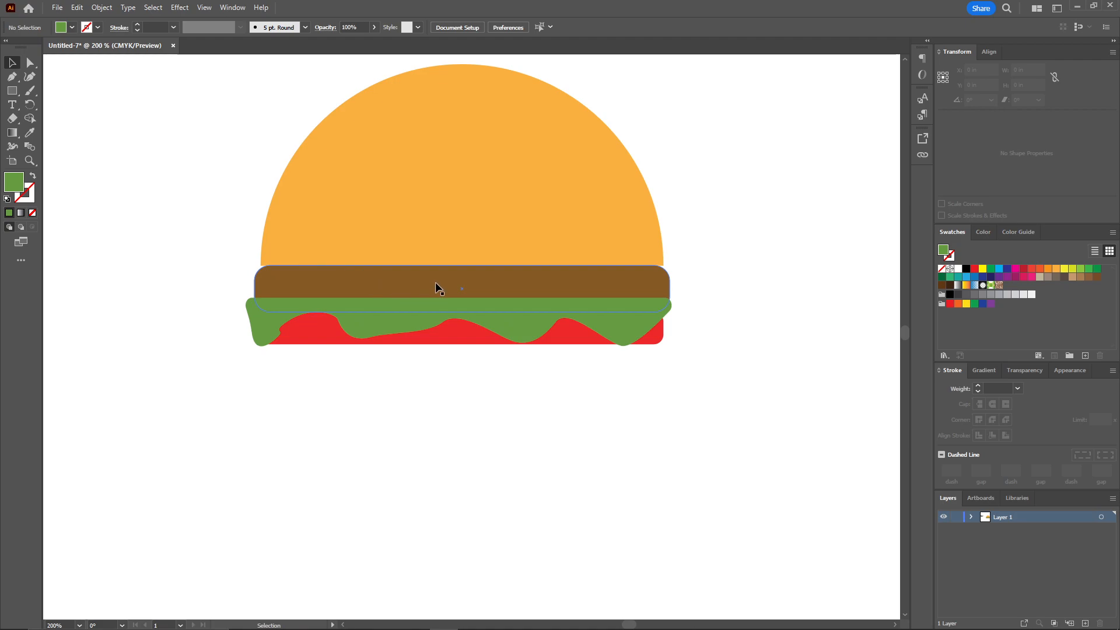
left_click(506, 275)
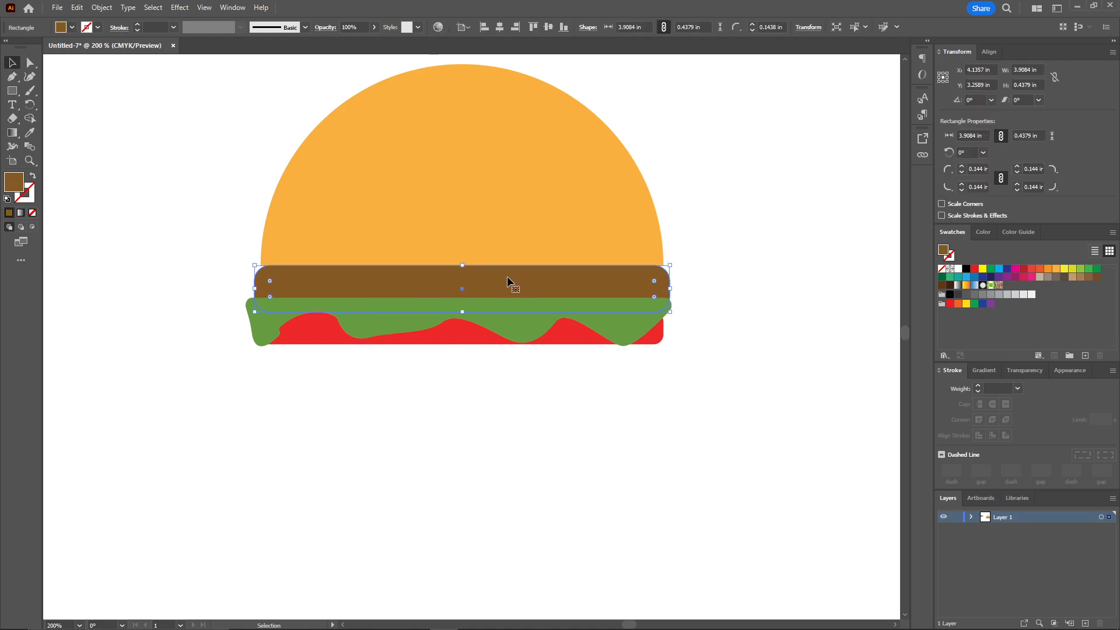
left_click_drag(514, 274, 520, 345)
left_click(771, 262)
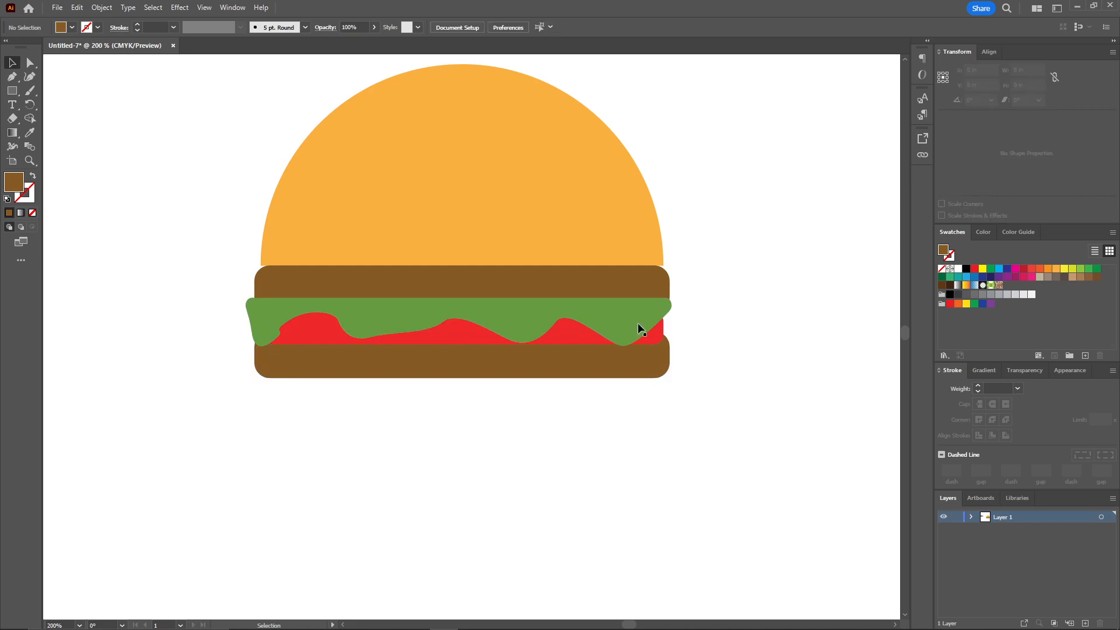
Fill the lower patty copy with a lighter brown
left_click(323, 361)
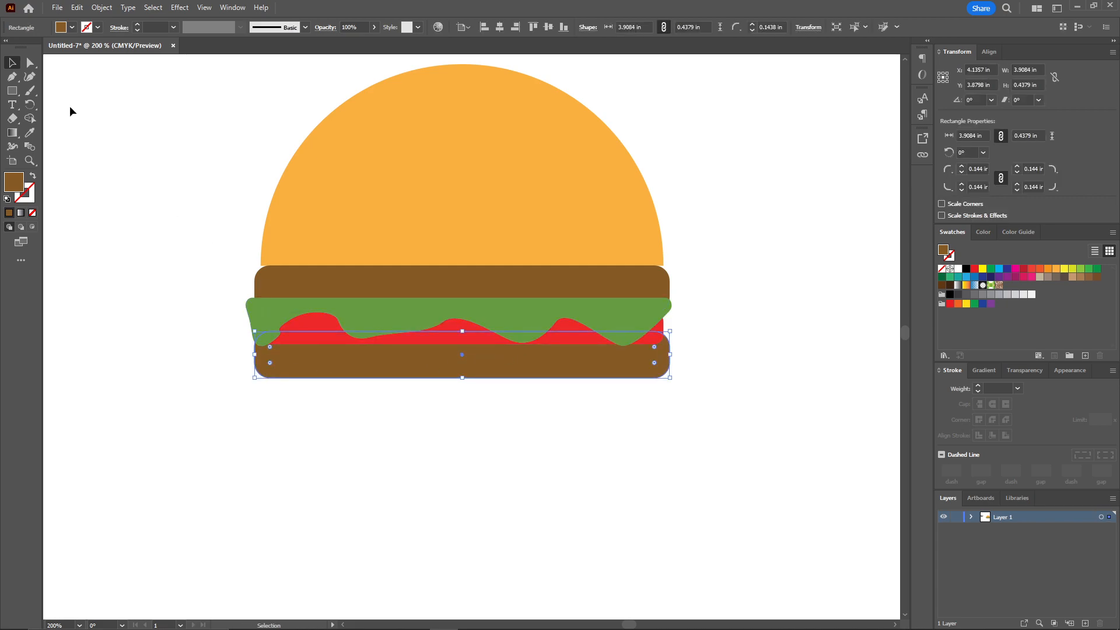
double_click(14, 182)
left_click_drag(611, 270, 606, 248)
left_click(763, 201)
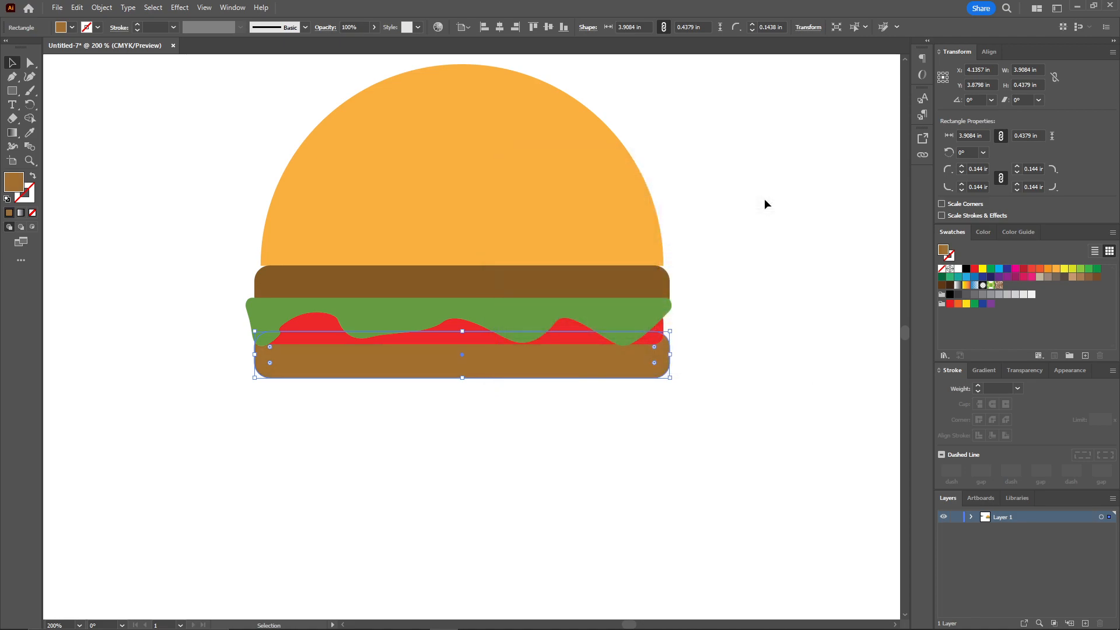
left_click(722, 222)
Reflect a copy of the top bun across the horizontal axis and place it beneath the lower patty
key("space")
left_click_drag(711, 200, 702, 220)
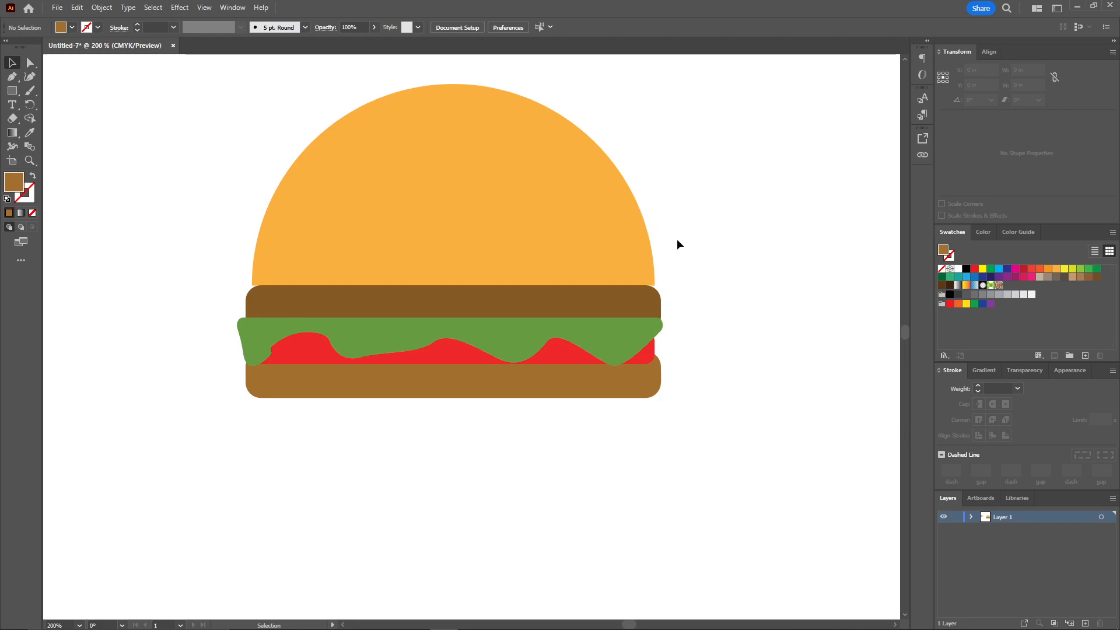
left_click(509, 386)
left_click(491, 206)
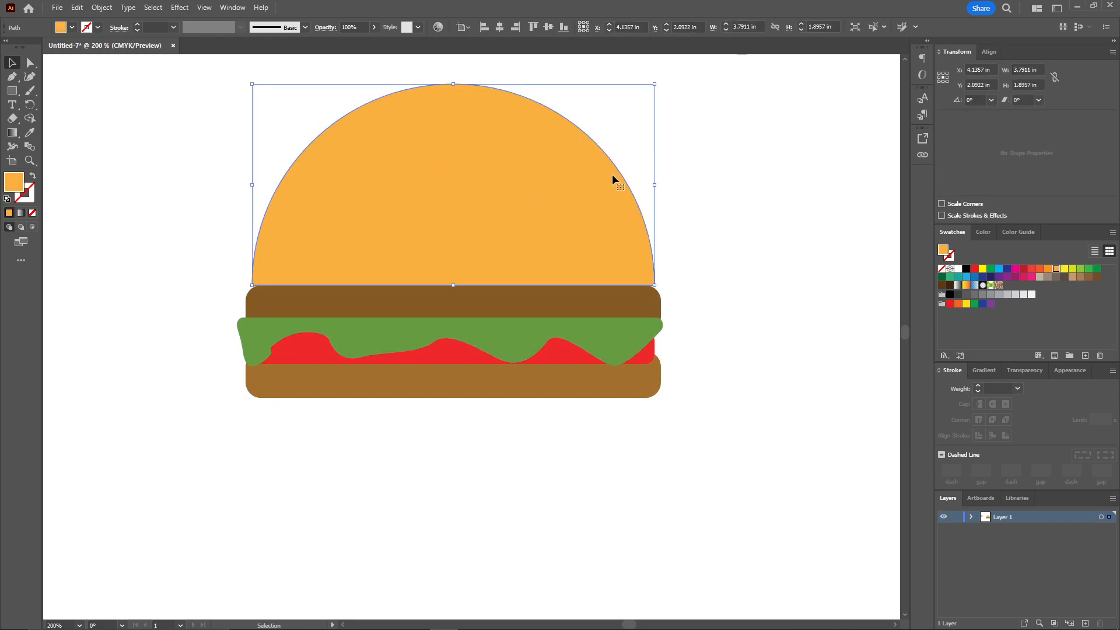
right_click(510, 130)
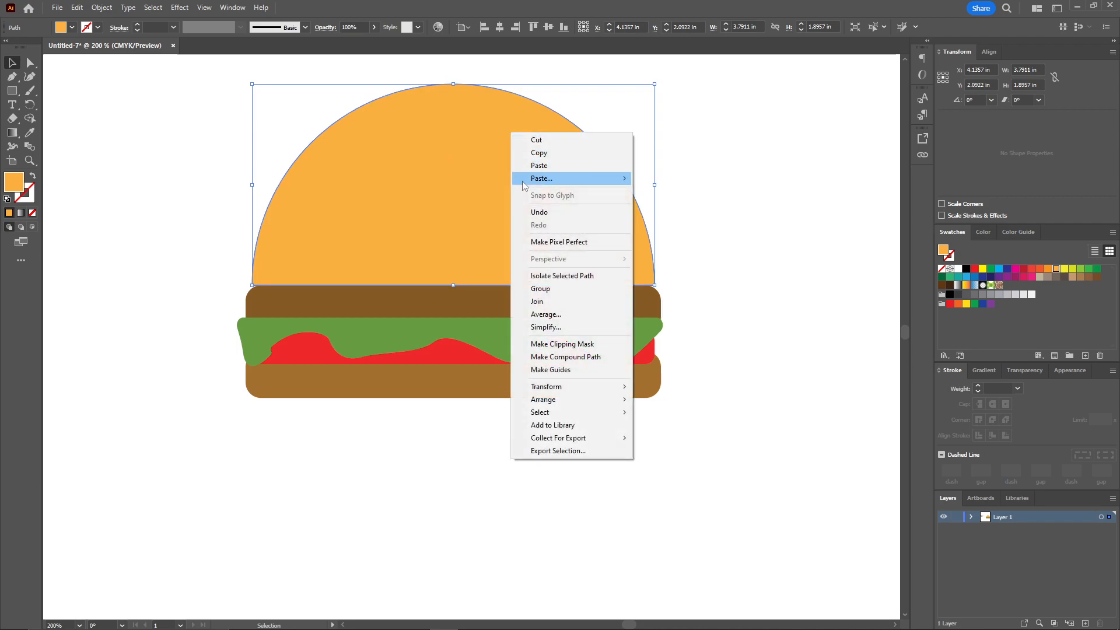
mouse_move(586, 401)
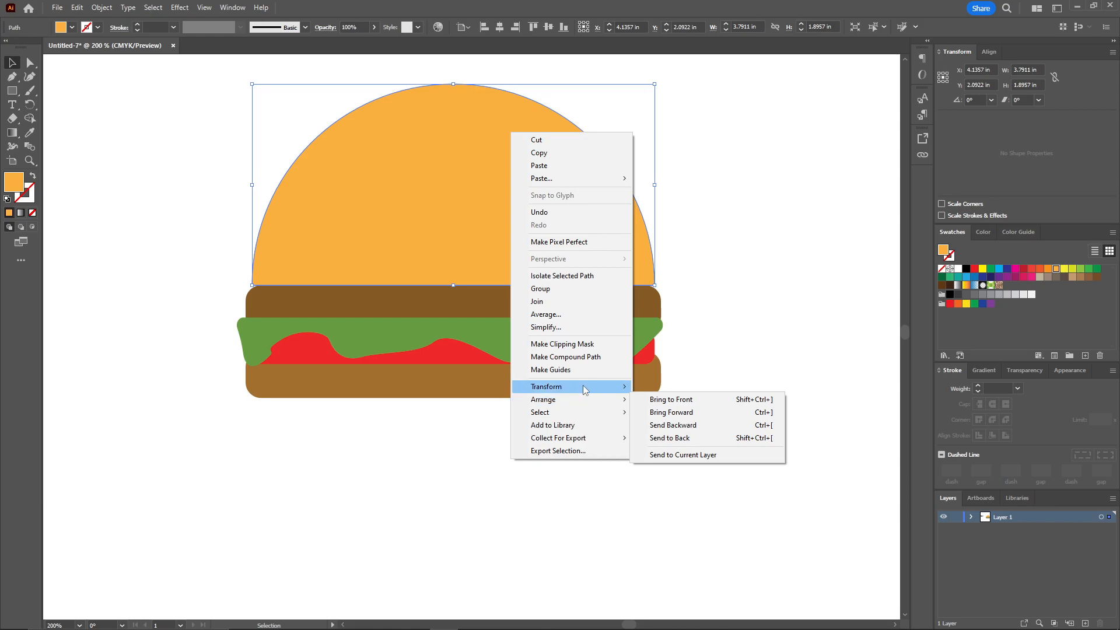
left_click(676, 429)
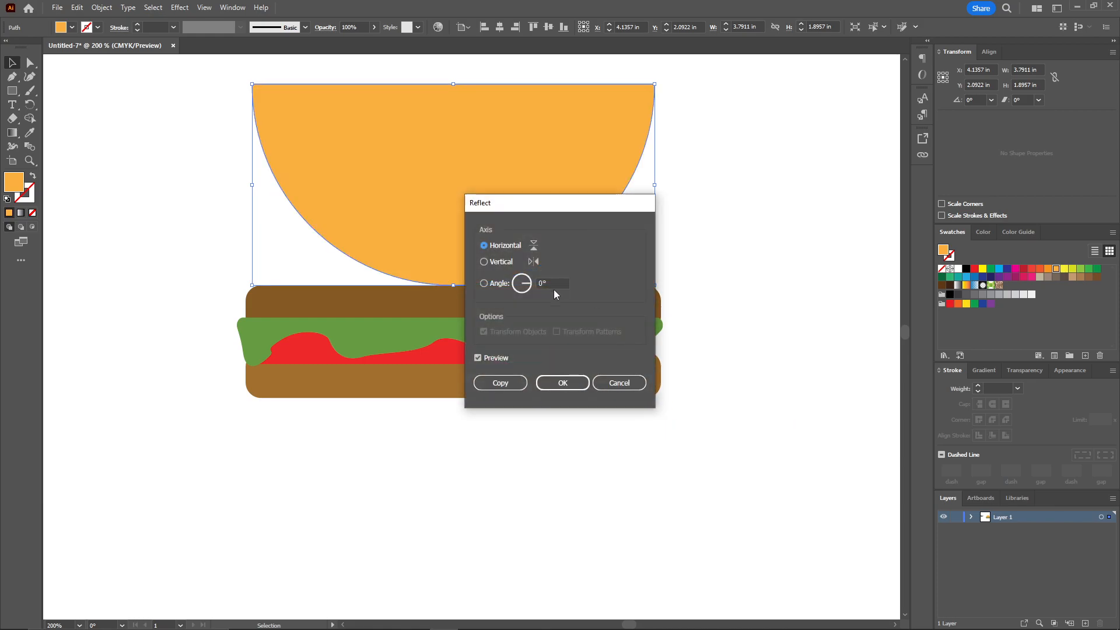
left_click(501, 383)
left_click_drag(549, 149, 537, 441)
left_click(761, 326)
left_click_drag(729, 407, 791, 291)
left_click_drag(636, 190, 653, 290)
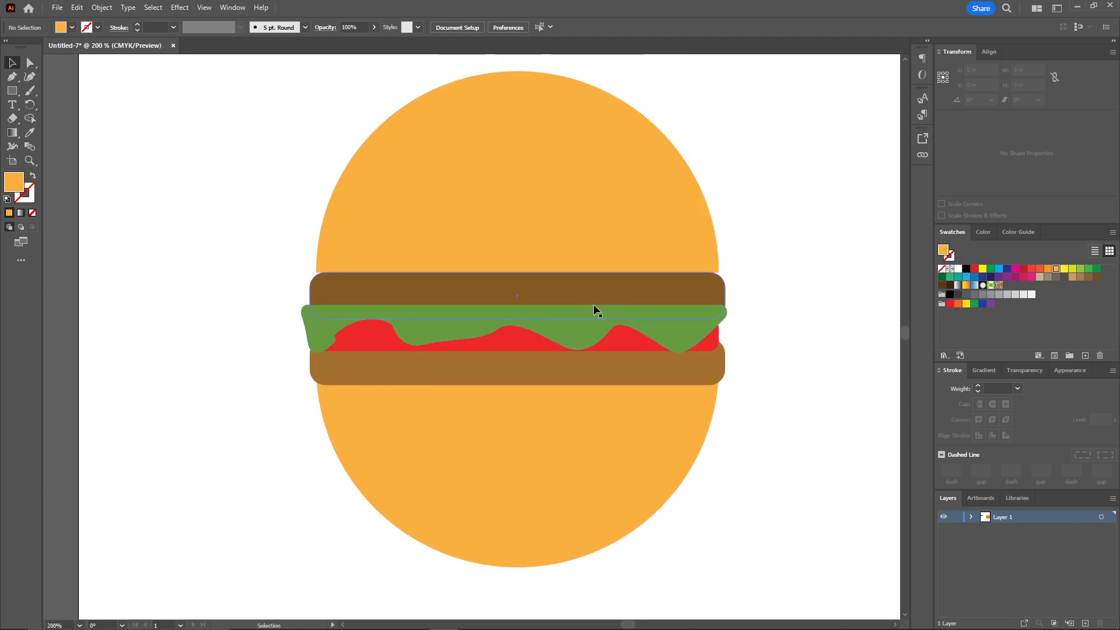
Flatten the lower bun by raising its bottom anchor point and adjusting the curve handles into a shallow, slightly concave base
left_click_drag(568, 285, 507, 285)
key("a")
left_click(457, 567)
left_click(457, 586)
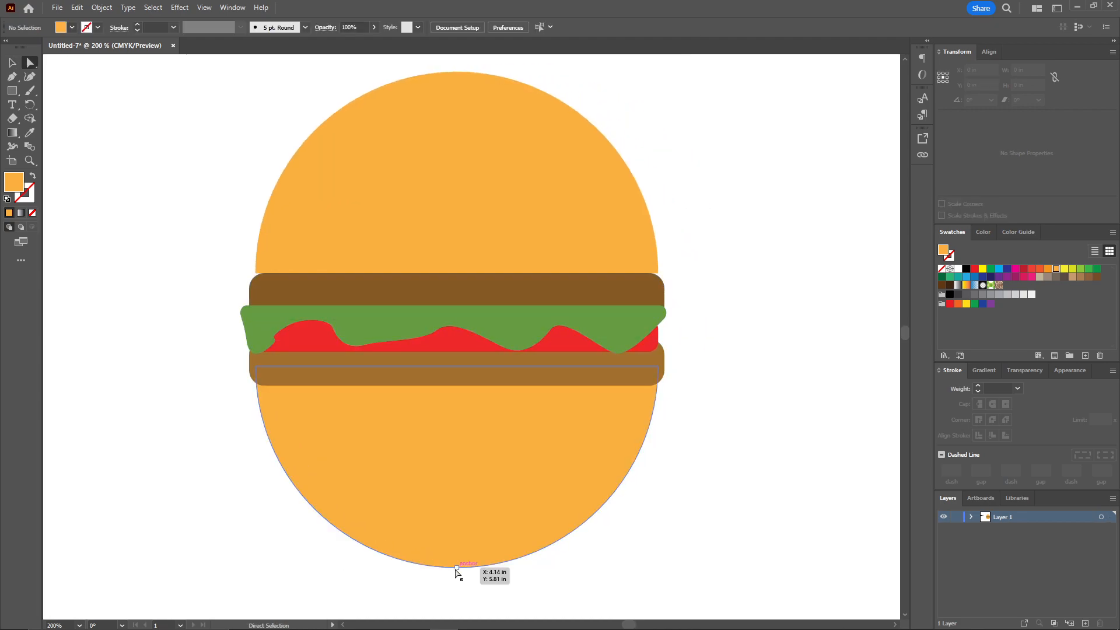
left_click(458, 568)
left_click_drag(457, 568, 460, 420)
left_click_drag(256, 477, 233, 449)
left_click_drag(658, 477, 675, 448)
left_click(490, 463)
left_click_drag(459, 420, 460, 425)
left_click(460, 459)
Draw a seed ellipse about 0.17 × 0.05 in on the top bun and fill it with light grey
left_click_drag(739, 314, 722, 350)
scroll(722, 355, "down", 1)
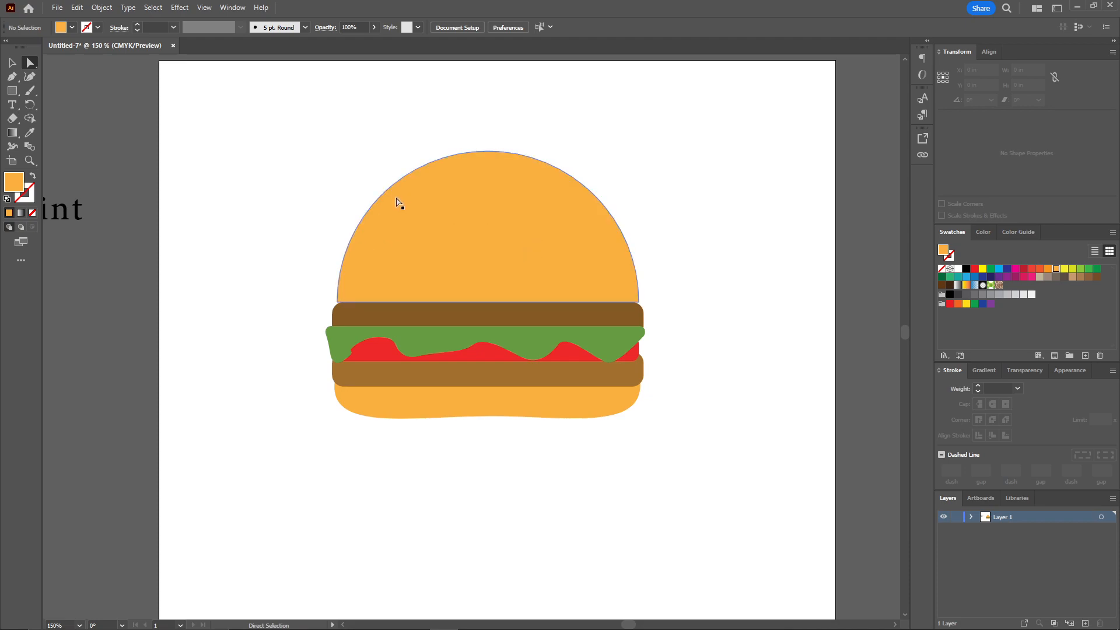
left_click_drag(13, 91, 53, 117)
scroll(464, 202, "up", 4)
mouse_move(446, 205)
left_mouse_down()
mouse_move(461, 201)
mouse_move(473, 241)
mouse_move(537, 203)
left_mouse_up()
double_click(14, 182)
left_click(503, 216)
left_click(777, 199)
Duplicate the seed to make five, then rotate and spread them across the upper part of the bun
left_click_drag(537, 203, 588, 249)
left_click_drag(587, 249, 716, 121)
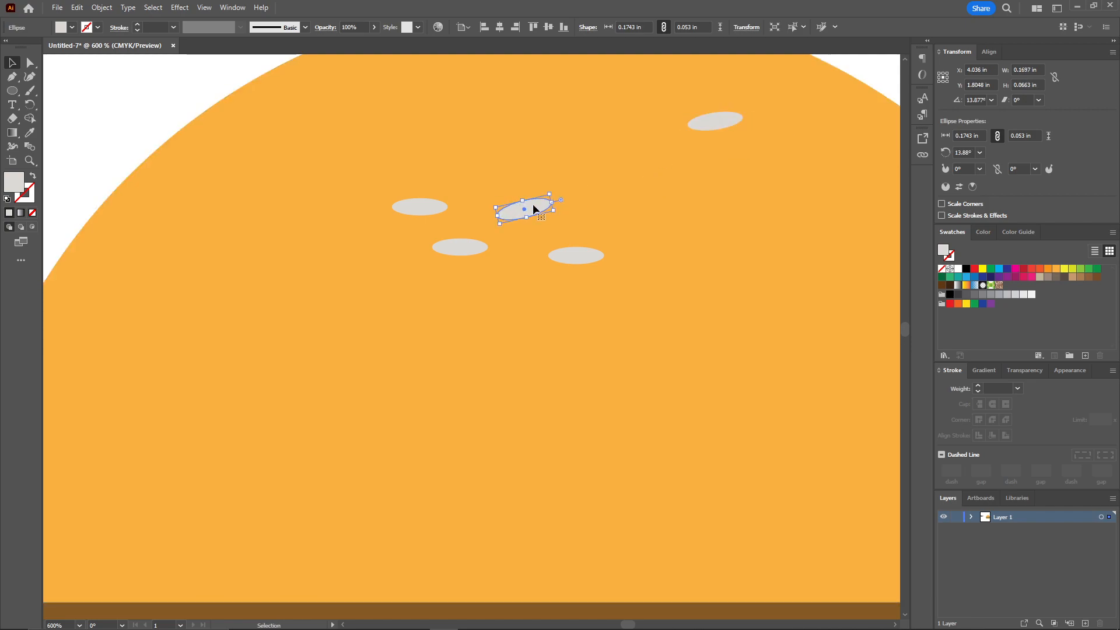
left_click_drag(527, 212, 478, 101)
left_click_drag(420, 206, 378, 239)
left_click_drag(588, 259, 665, 272)
double_click(352, 244)
left_click_drag(364, 240, 303, 241)
Slightly round the two bottom corners of the top bun with the Direct Selection tool
scroll(301, 288, "down", 3)
left_click(30, 63)
left_click(239, 286)
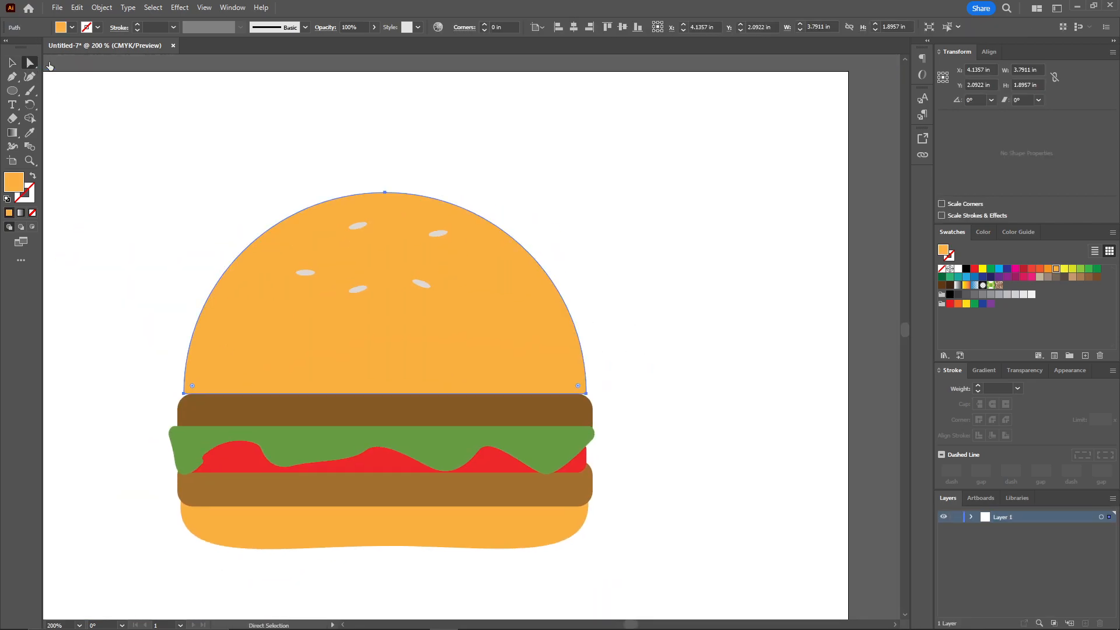
left_click(50, 61)
left_click_drag(178, 278, 208, 248)
Draw a curved shadow shape over the right side of the top bun with the Pen tool, confined to the bun's outline
left_click(12, 76)
left_click(468, 363)
key("ctrl+z")
left_click(548, 211)
left_click_drag(436, 363, 316, 435)
left_click(436, 363)
left_click(647, 363)
left_click(657, 249)
left_click(613, 168)
left_click(610, 230, "alt")
left_click_drag(610, 230, 579, 190)
left_click(588, 272)
Fill the shadow shape on the top bun with a darker orange
double_click(14, 182)
left_click(778, 216)
left_click(610, 272)
double_click(14, 182)
left_click(777, 199)
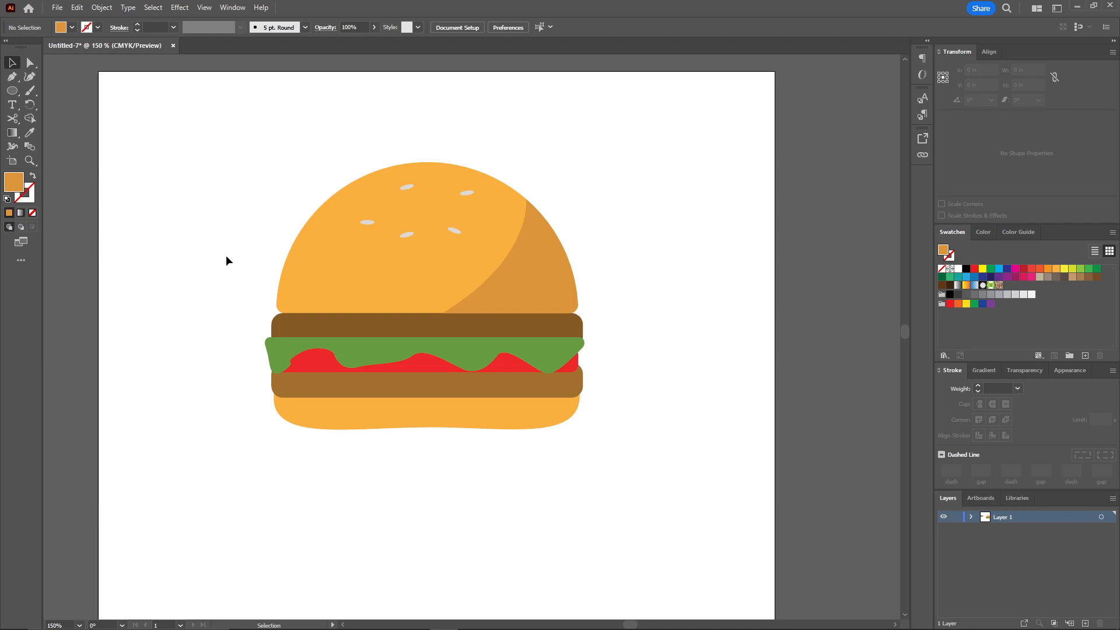
Move the "Burger point" text onto the artboard, just below the burger
key("ctrl+minus")
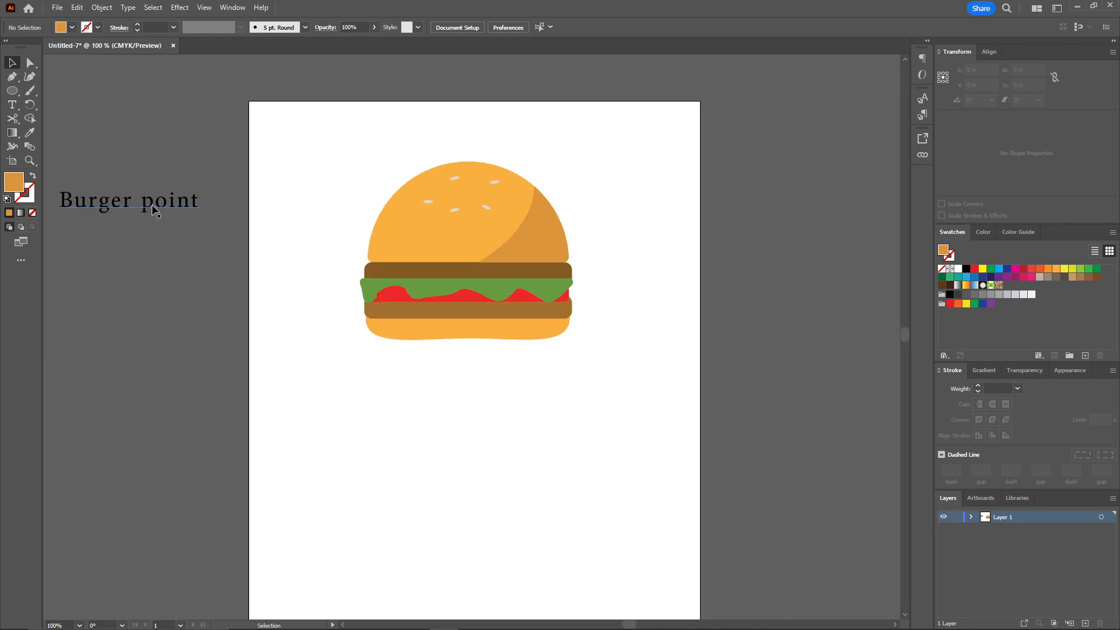
left_click_drag(158, 210, 583, 337)
left_click(589, 332)
Group all the burger shapes together
left_click_drag(374, 149, 585, 338)
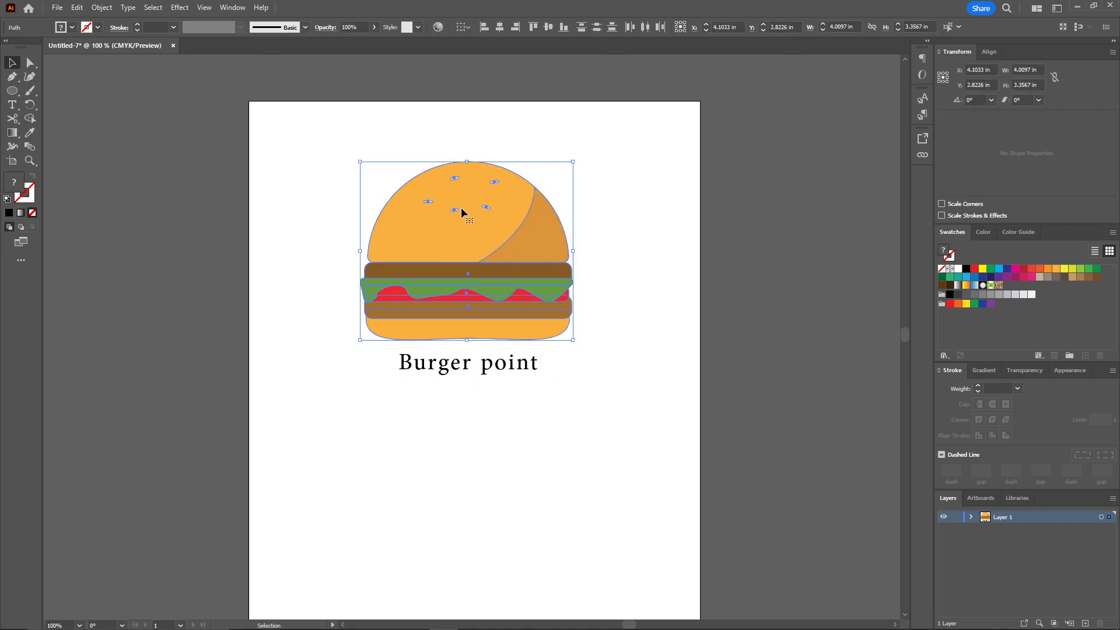
right_click(466, 227)
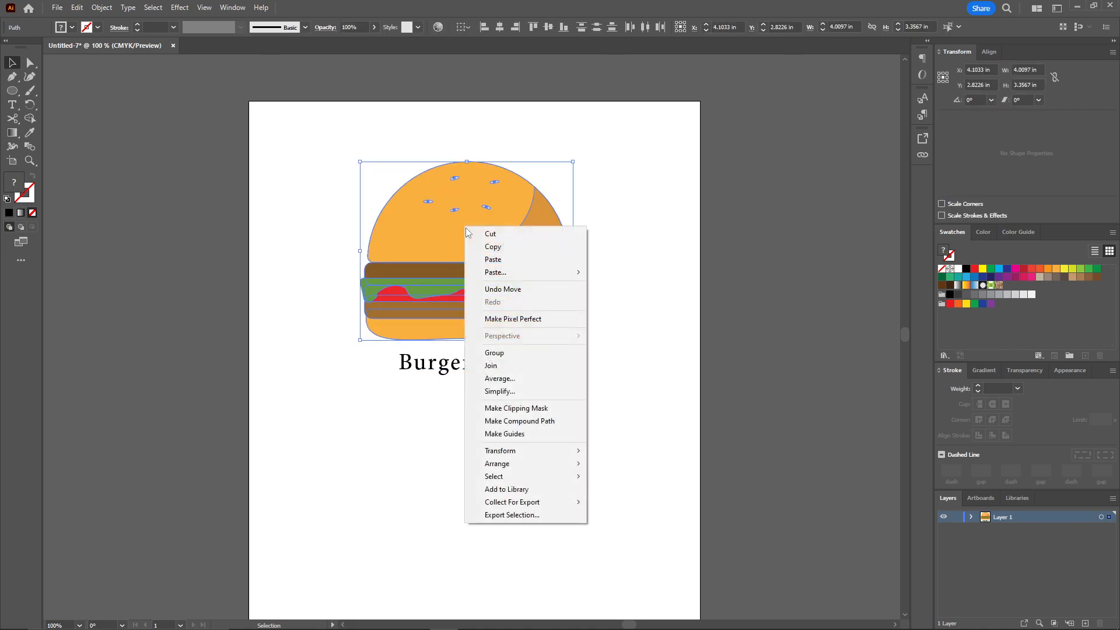
left_click(494, 353)
Change the font of the "Burger point" text to Memorial Lane
left_click(449, 363)
left_click(403, 27)
left_click_drag(527, 356, 527, 366)
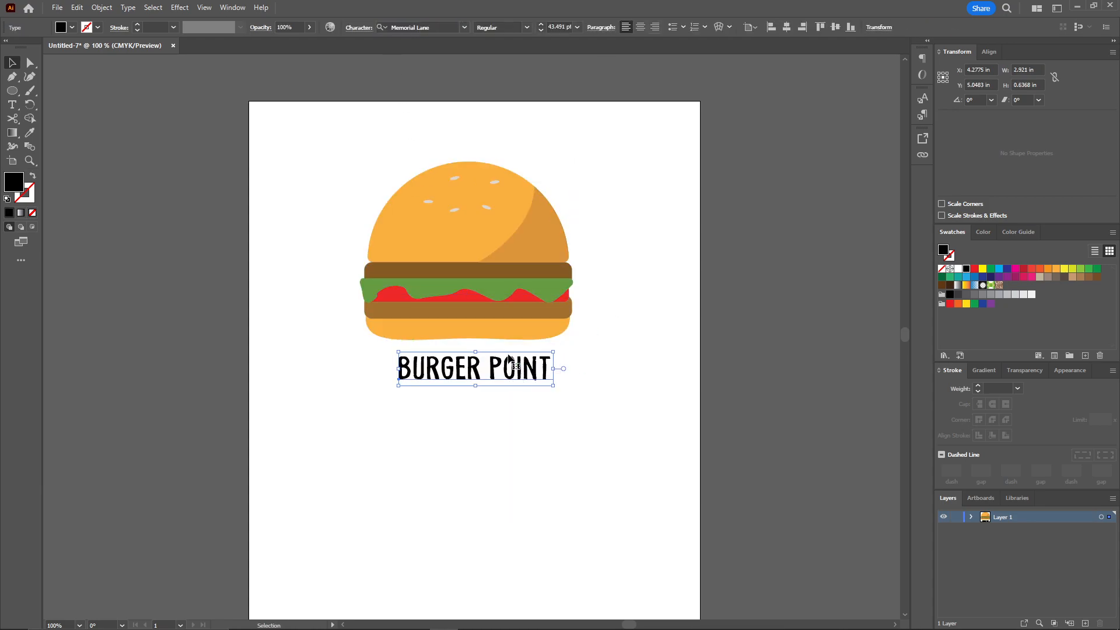
Colour the logo text with the lower bun's orange using the Eyedropper tool
double_click(538, 367)
key("ctrl+a")
left_click(30, 133)
left_click(516, 329)
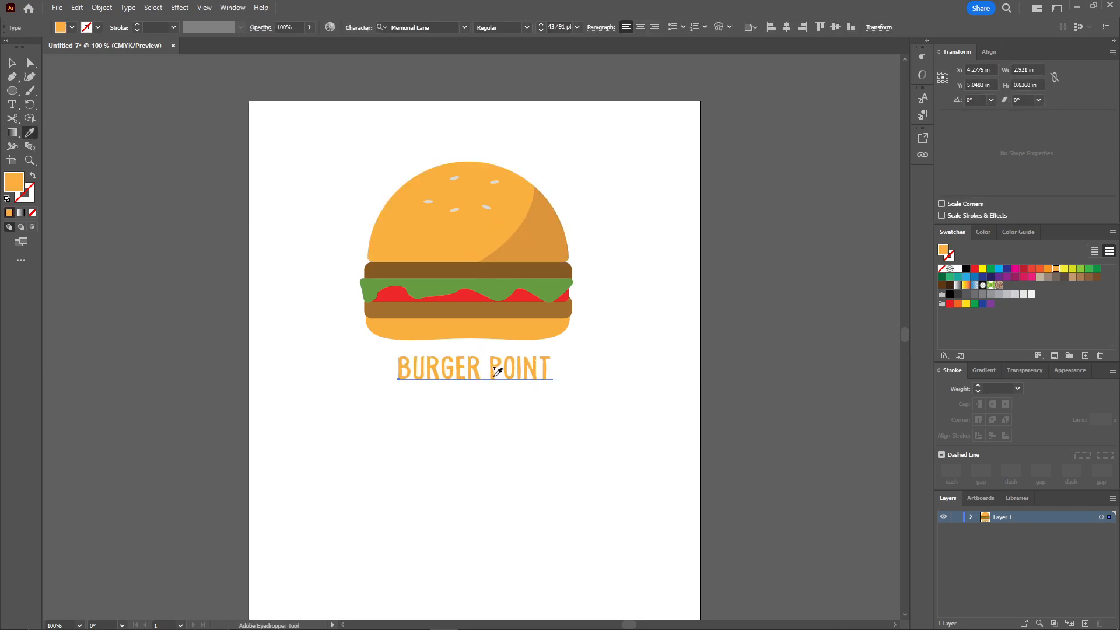
Set the logo text's tracking to 50
key("ctrl+t")
left_click_drag(788, 274, 787, 206)
left_click(847, 303)
left_click(862, 396)
Centre the logo text beneath the burger and move both lower on the artboard
key("v")
left_click(647, 382)
left_click(566, 368)
left_click(509, 245, "shift")
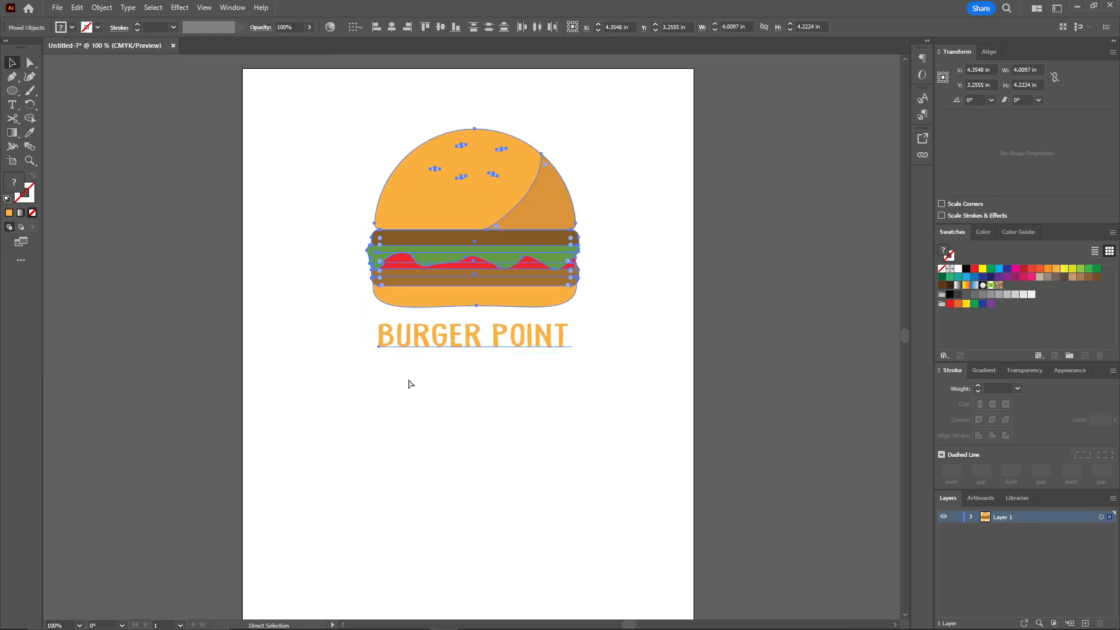
left_click_drag(546, 198, 541, 268)
left_click(585, 244)
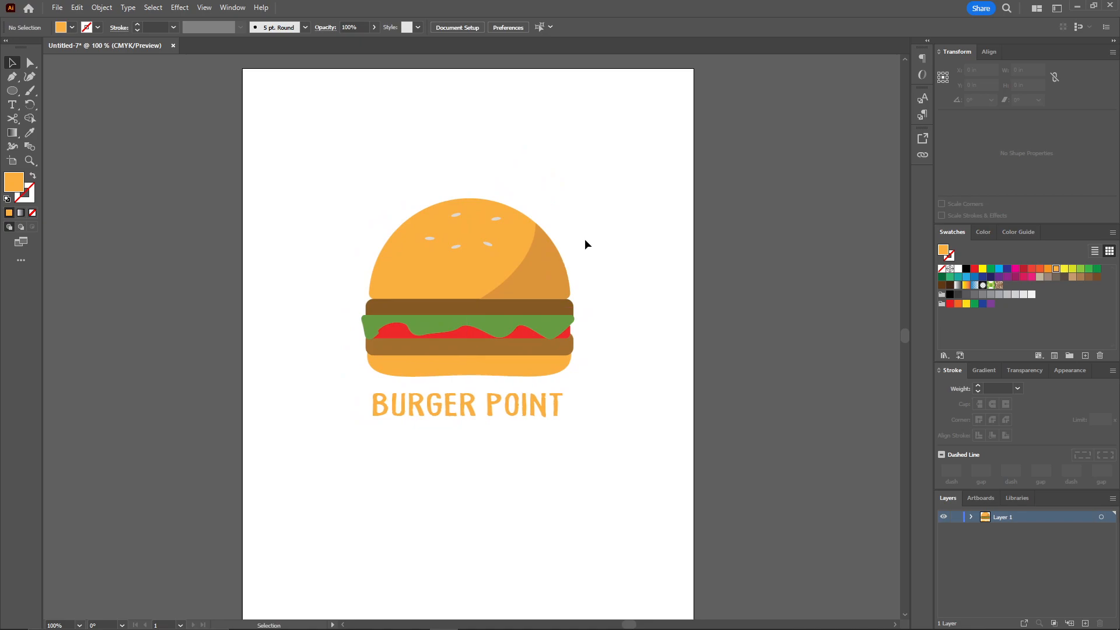